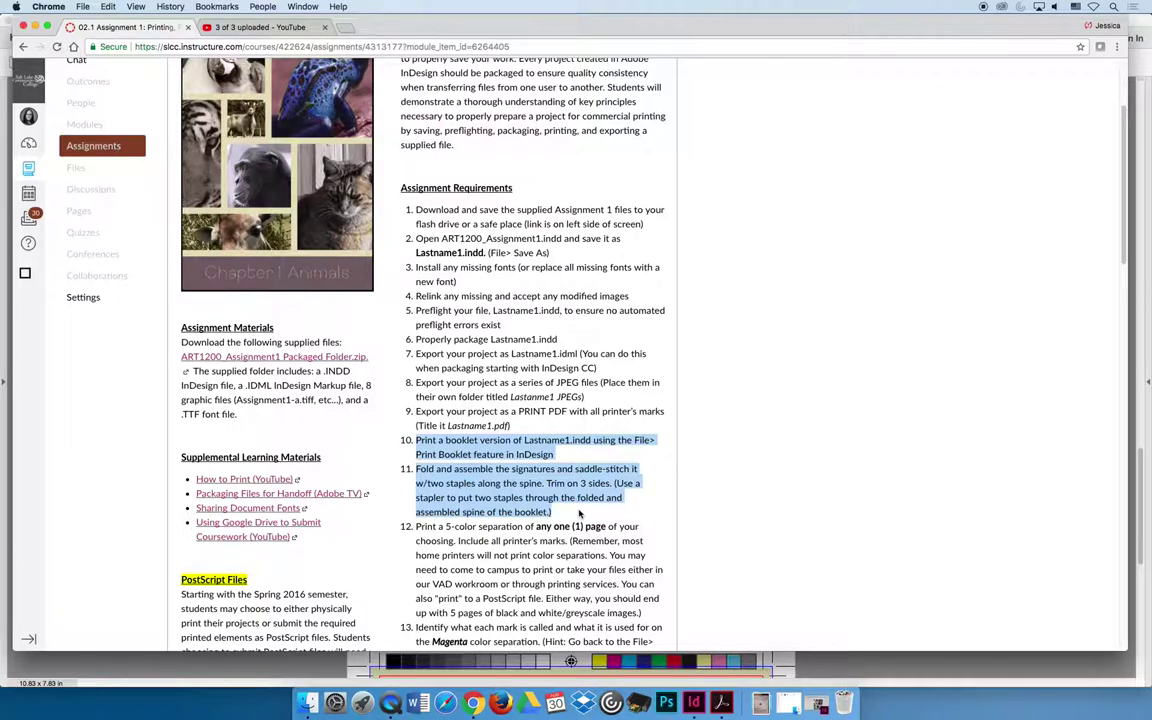
- Highlight requirement items 10 and 11 about booklets on the assignment page
left_click(553, 467)
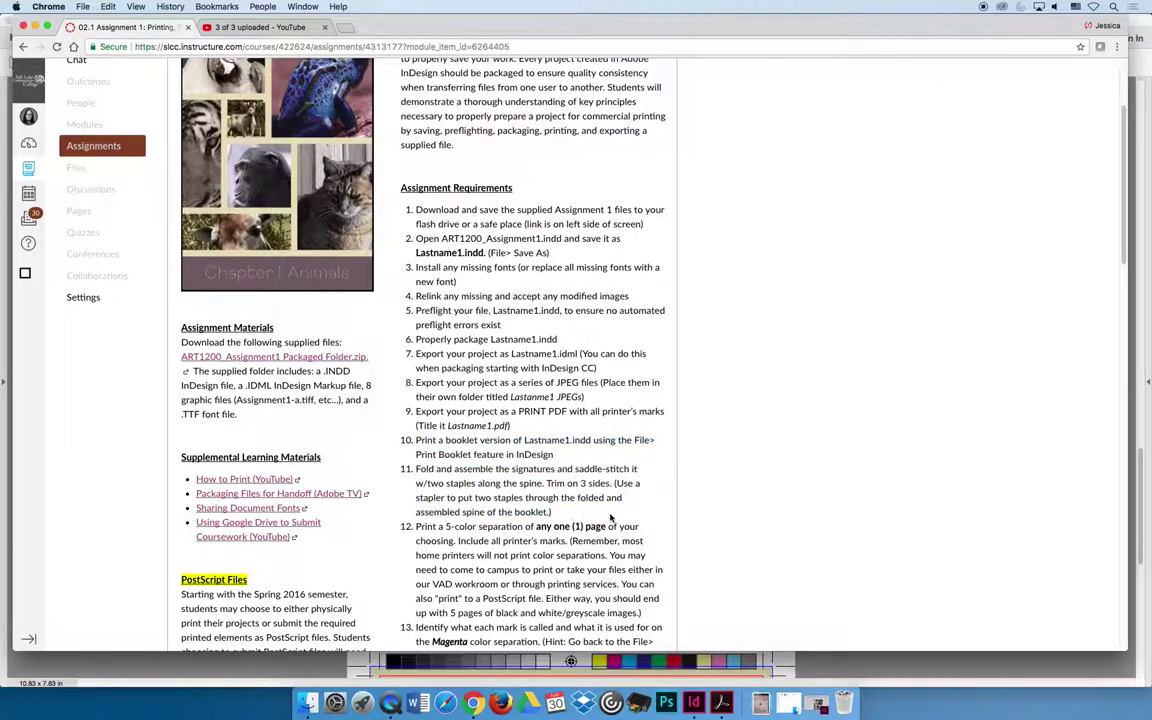
left_click_drag(551, 512, 416, 444)
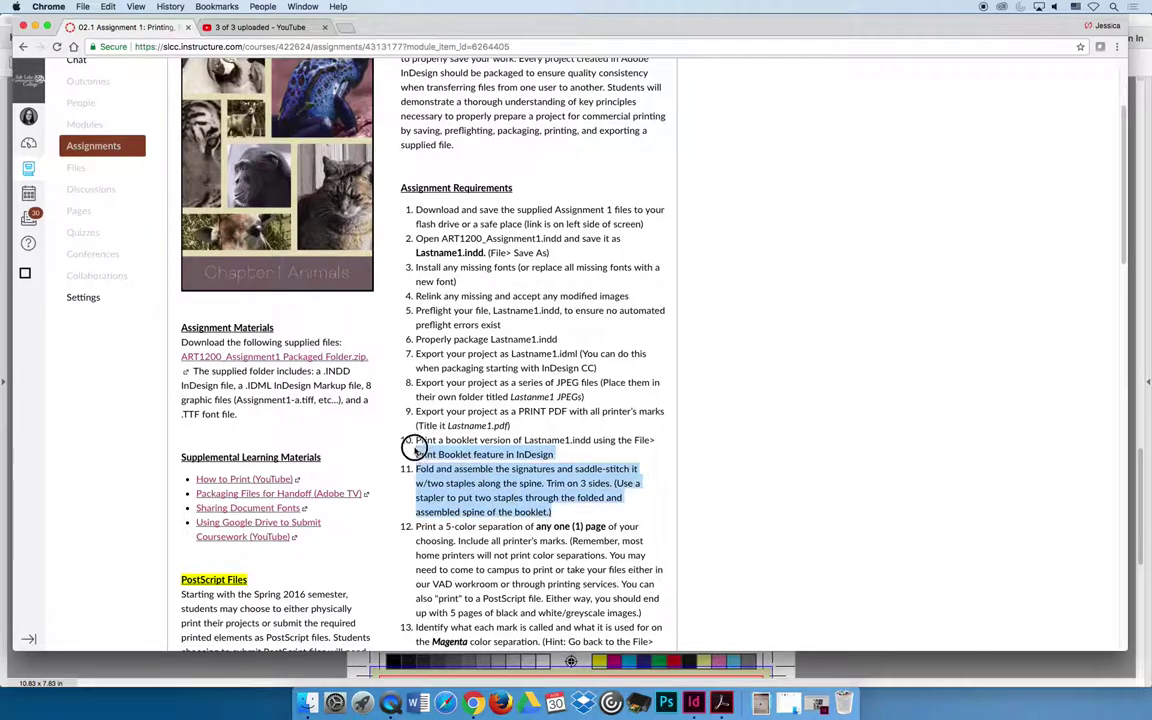
left_click(572, 448)
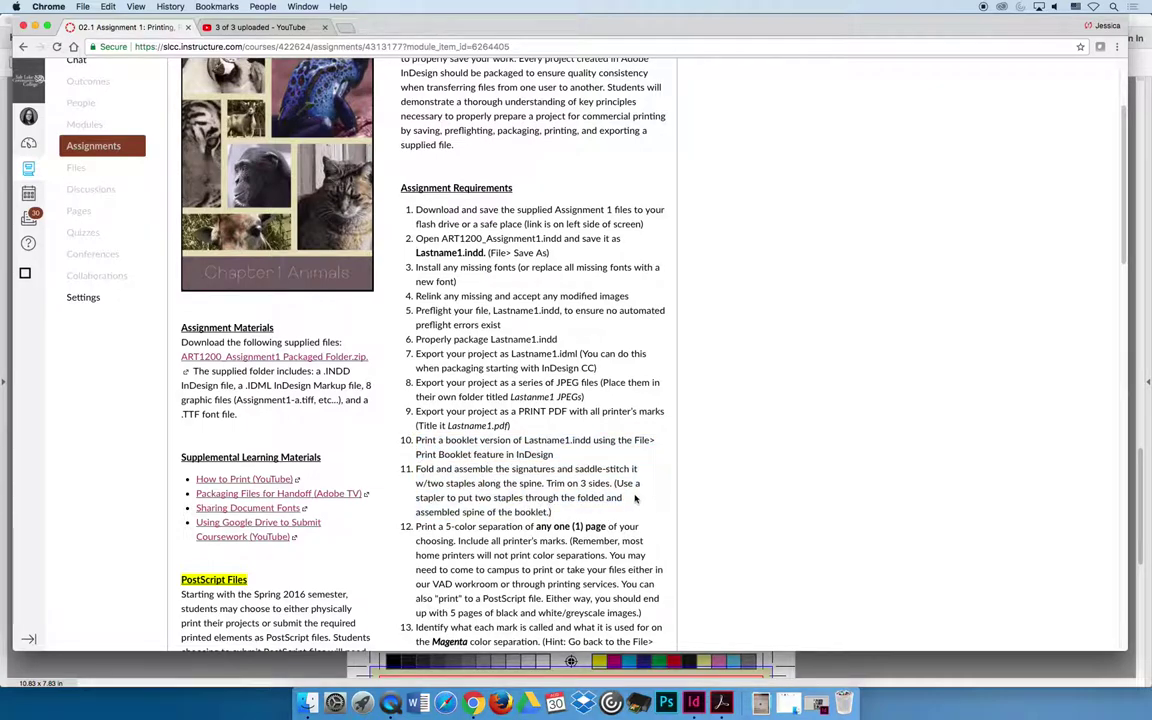
- Switch to the animals document, close the Links and Swatches panels, and zoom out over the spreads
left_click(699, 706)
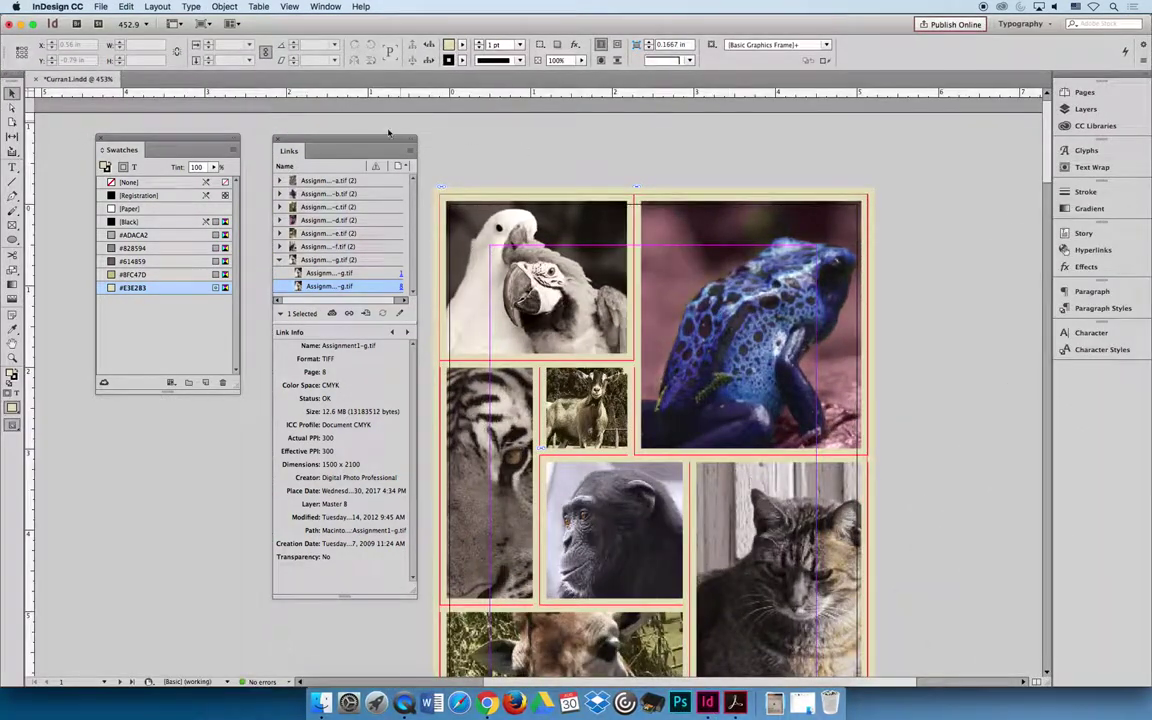
left_click(277, 139)
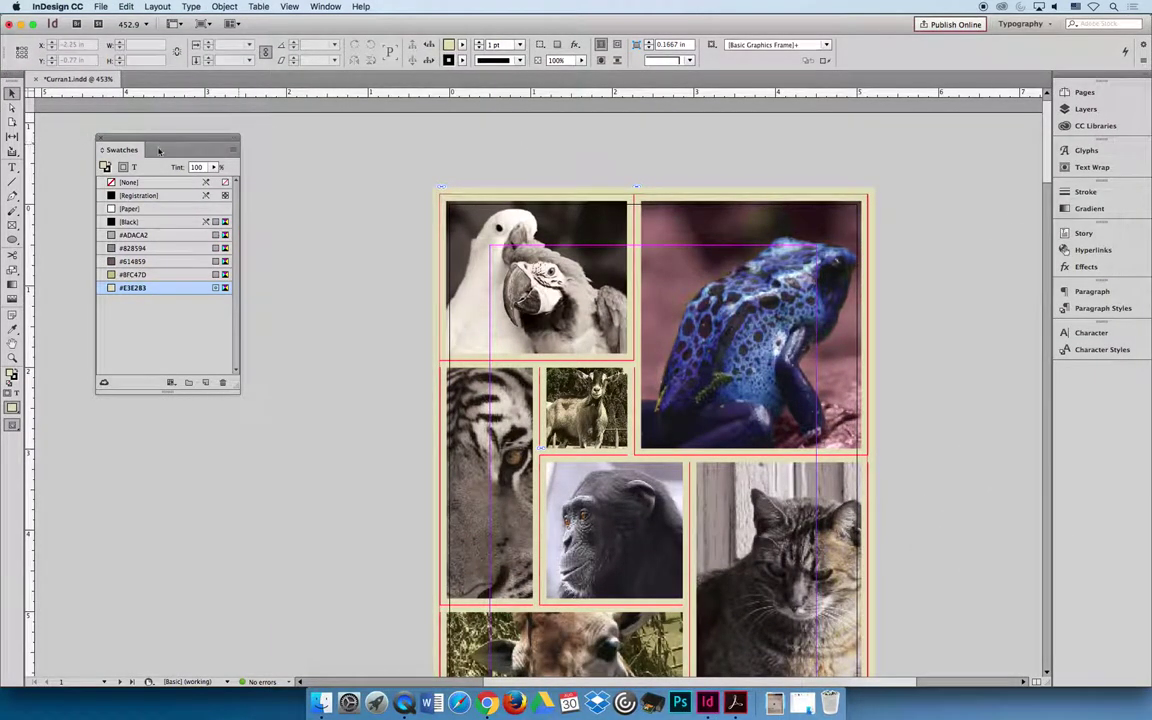
left_click(100, 140)
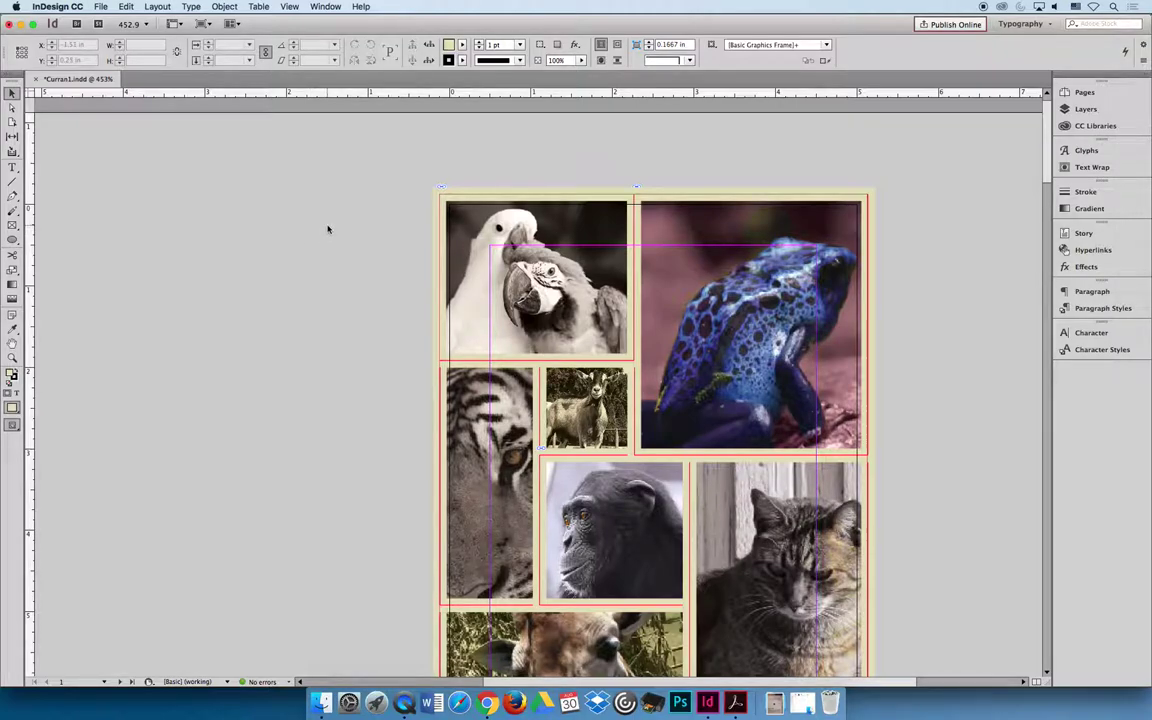
key("super+minus")
key("super+minus")
key("super+minus")
key("super+minus")
key("super+minus")
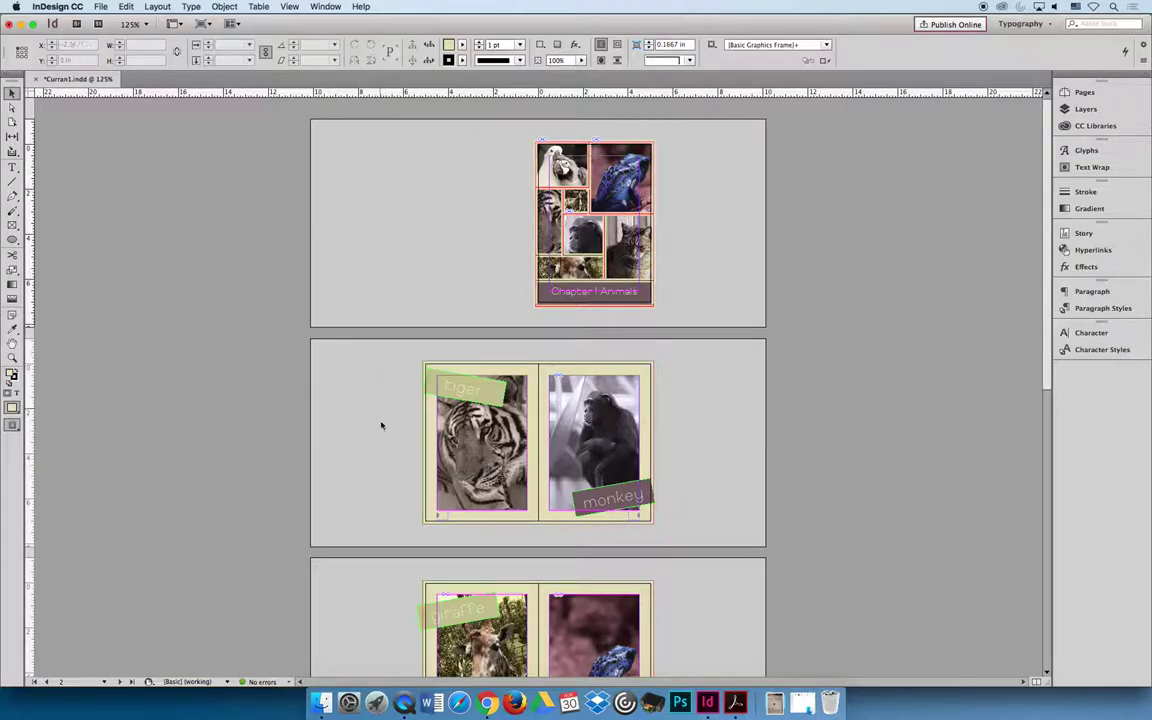
scroll(381, 428, "down", 10)
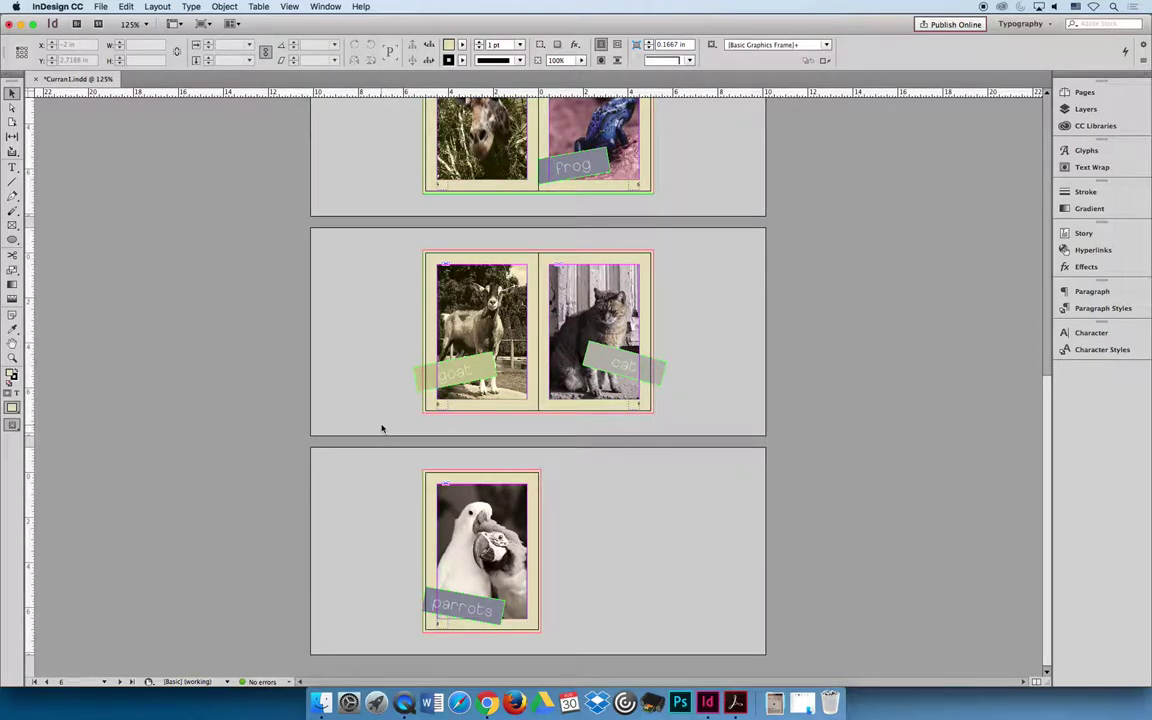
scroll(381, 428, "up", 10)
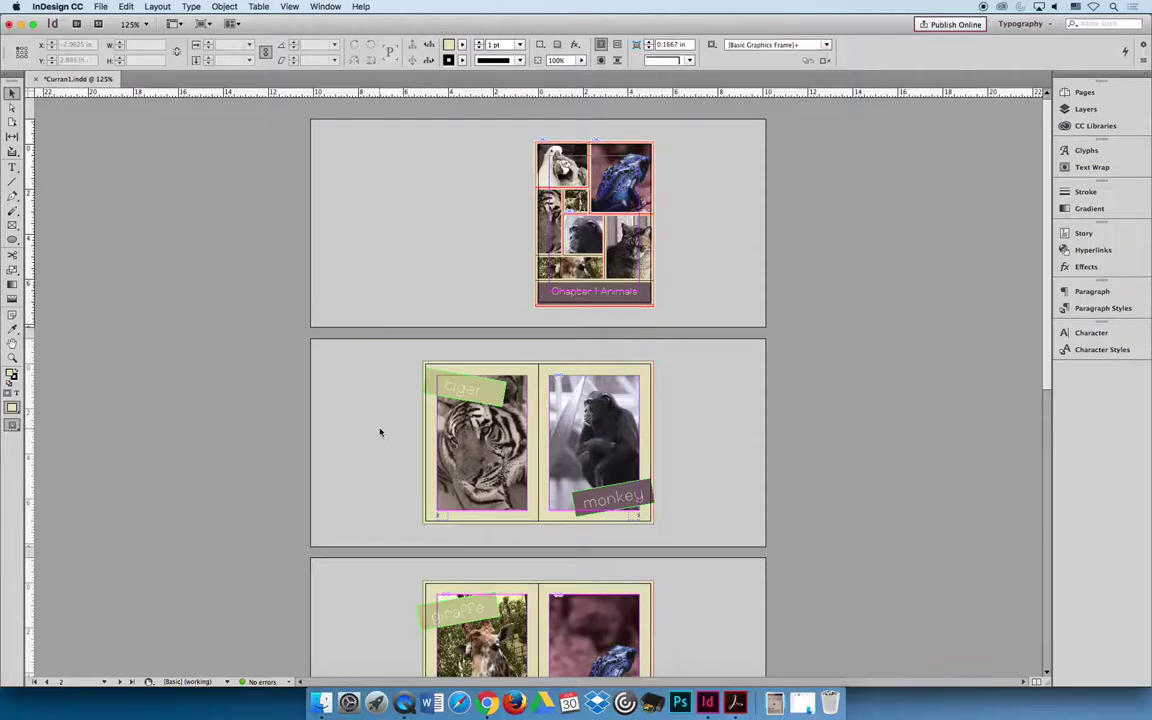
- Create a new blank document with Facing Pages off, then close that Untitled document
left_click(100, 7)
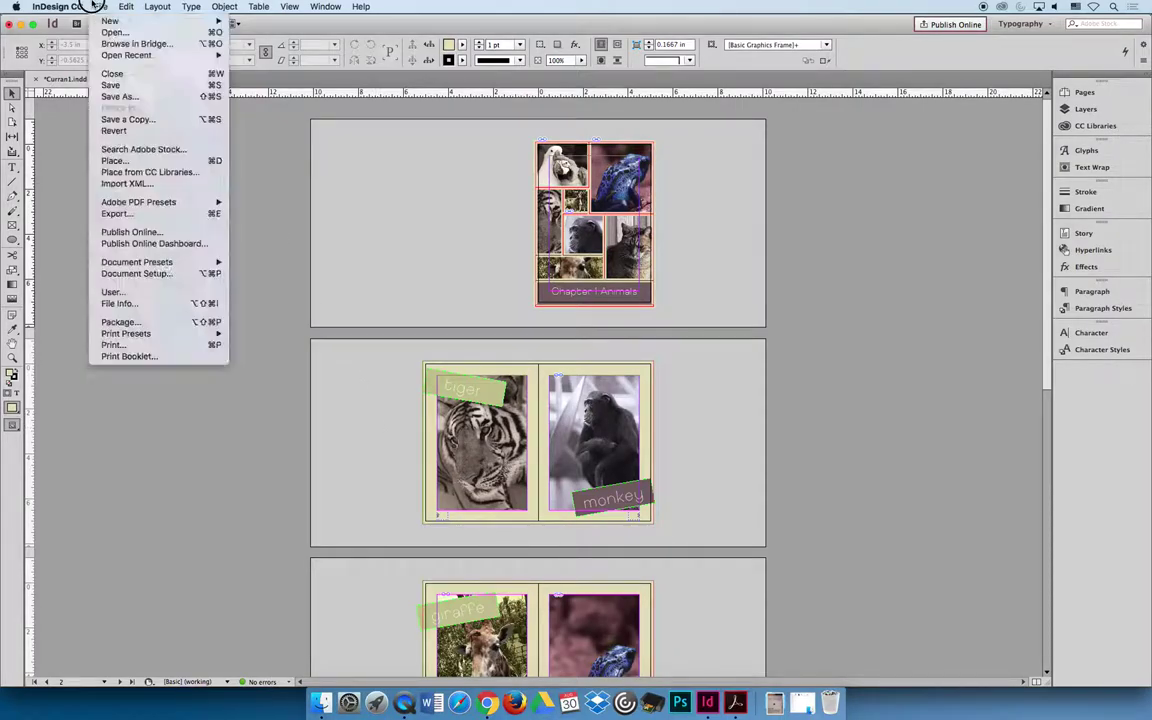
mouse_move(226, 20)
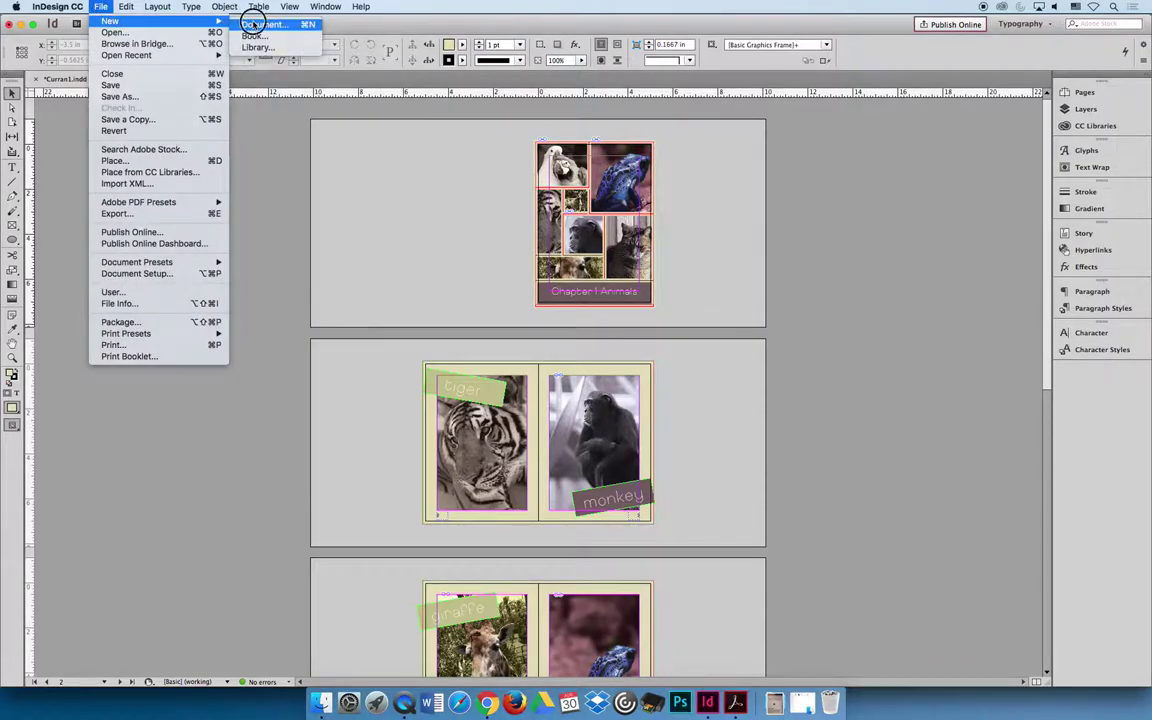
left_click(260, 24)
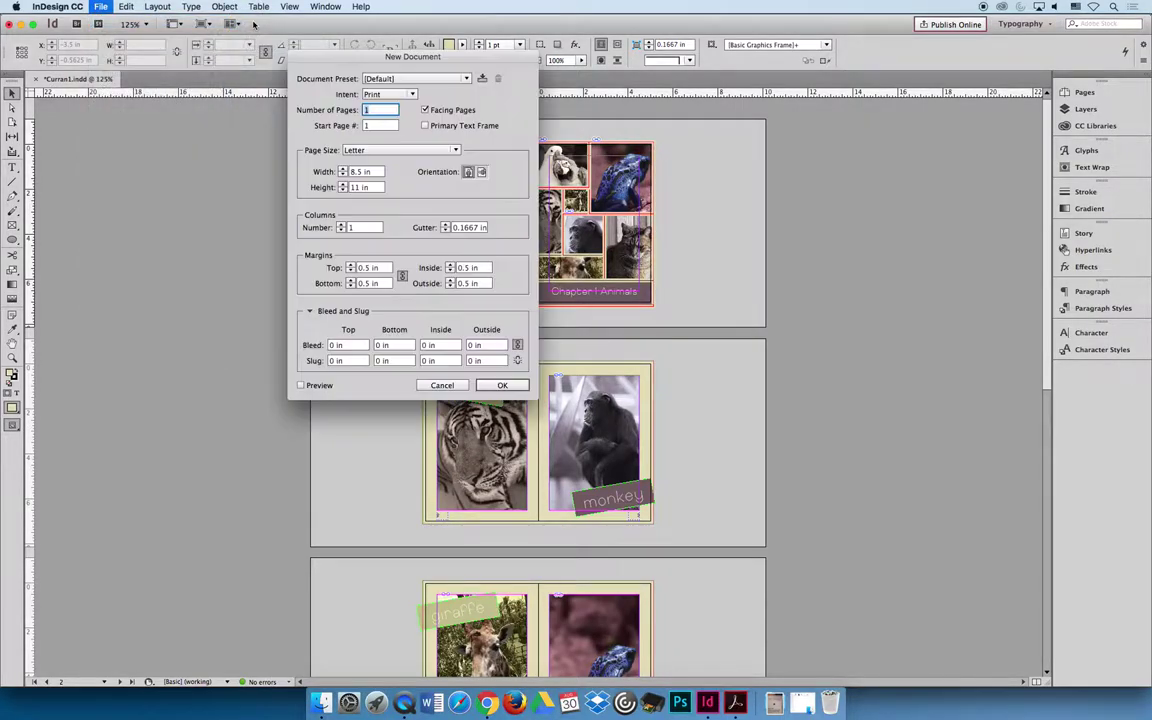
left_click(425, 110)
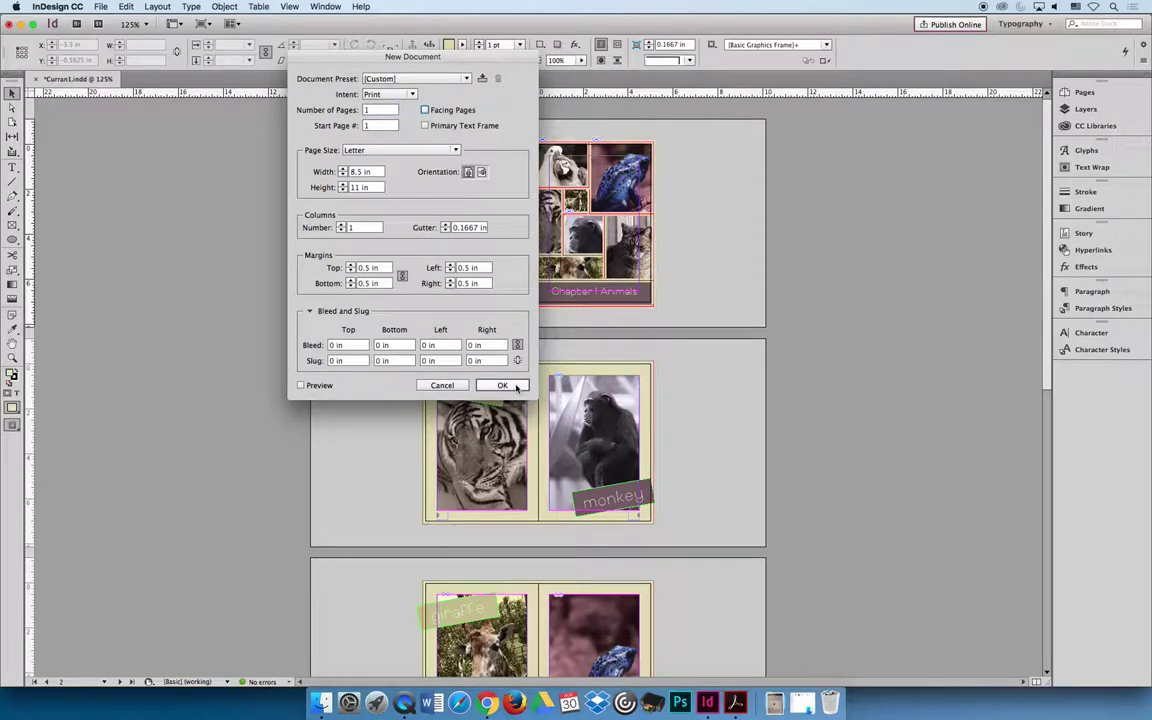
left_click(502, 385)
key("super+minus")
key("super+minus")
key("super+minus")
key("super+minus")
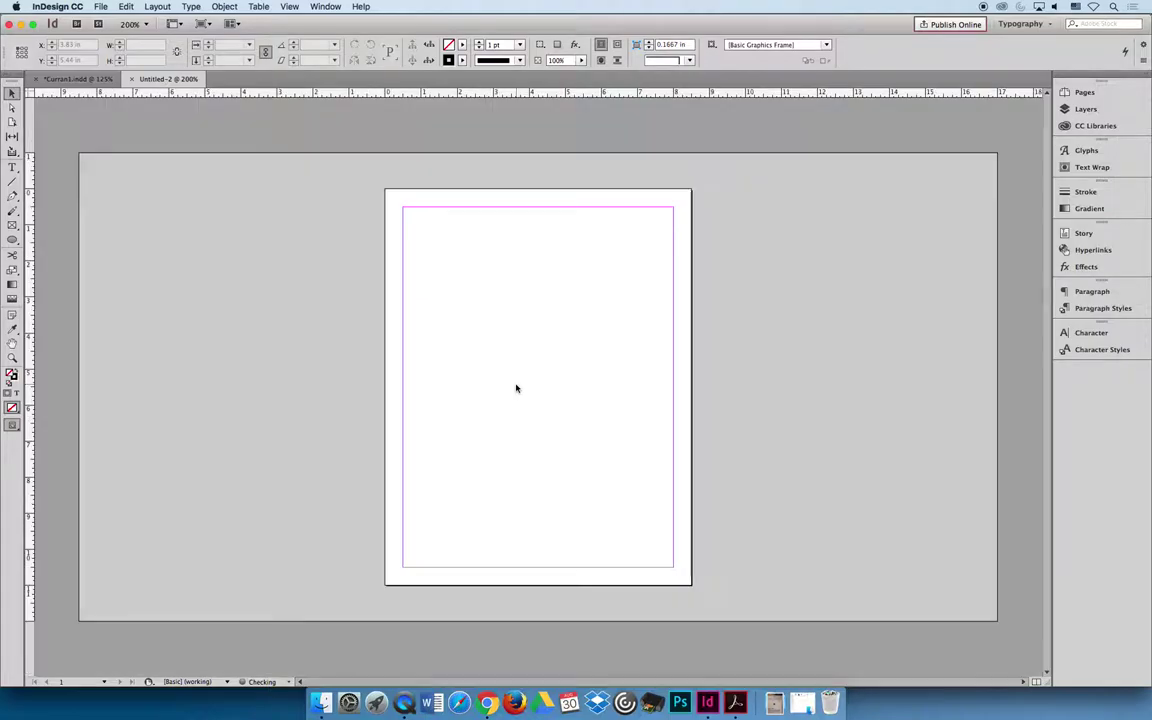
left_click(131, 79)
- Open Document Setup for the animal document and uncheck Facing Pages
left_click(101, 6)
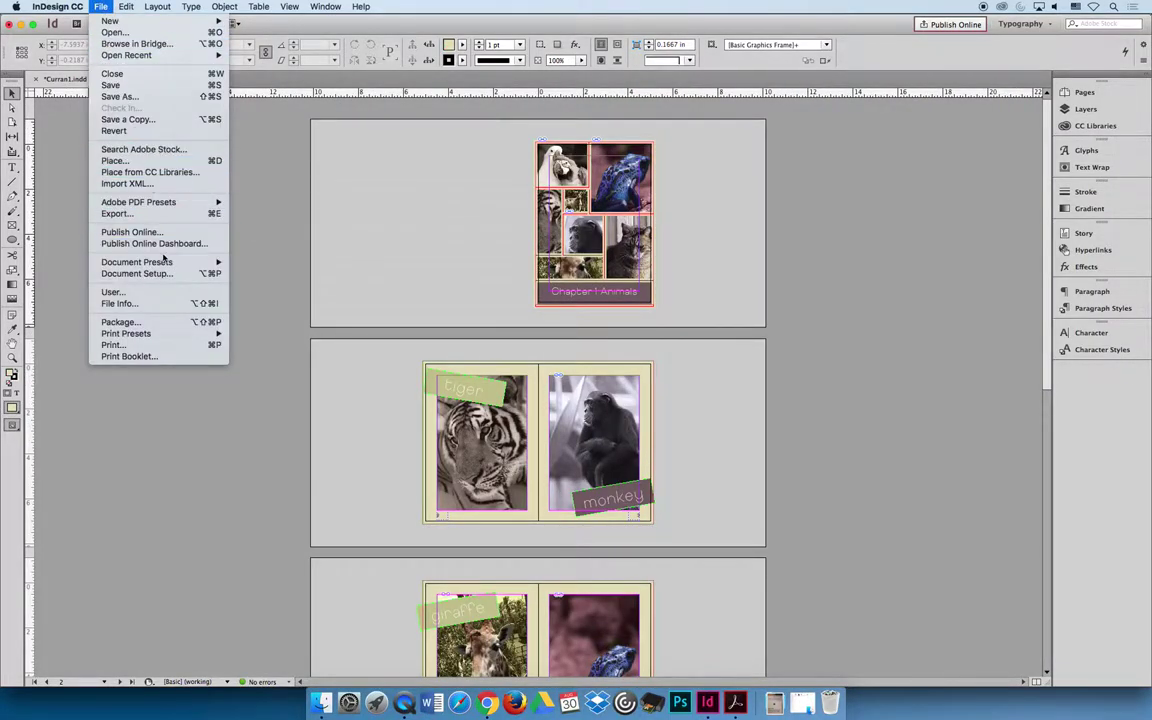
left_click(136, 273)
left_click(959, 218)
- Apply single pages to the animal document and scroll through the result
left_click(1036, 398)
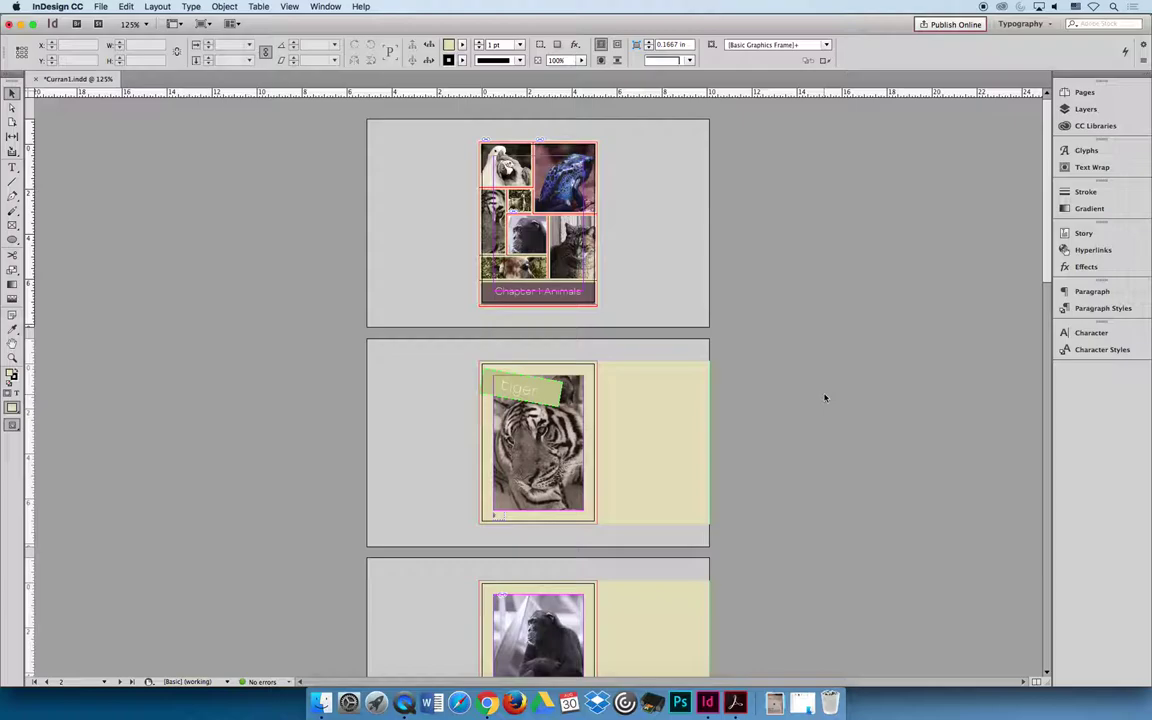
scroll(643, 322, "down", 15)
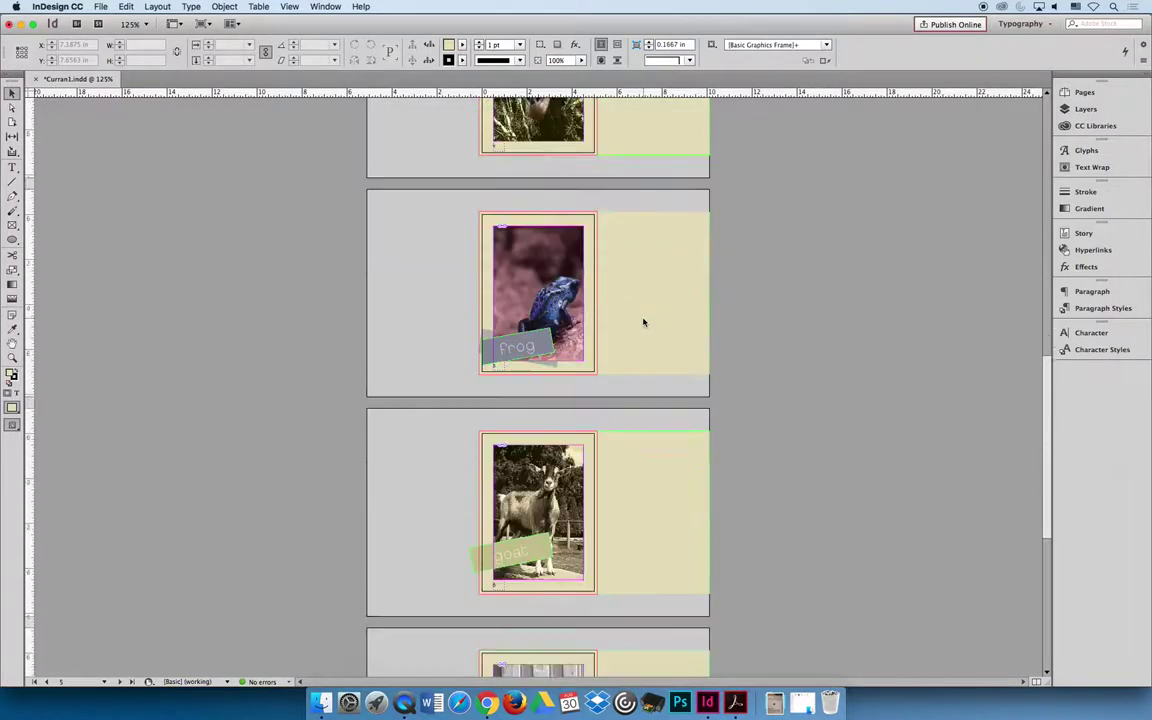
scroll(643, 322, "down", 3)
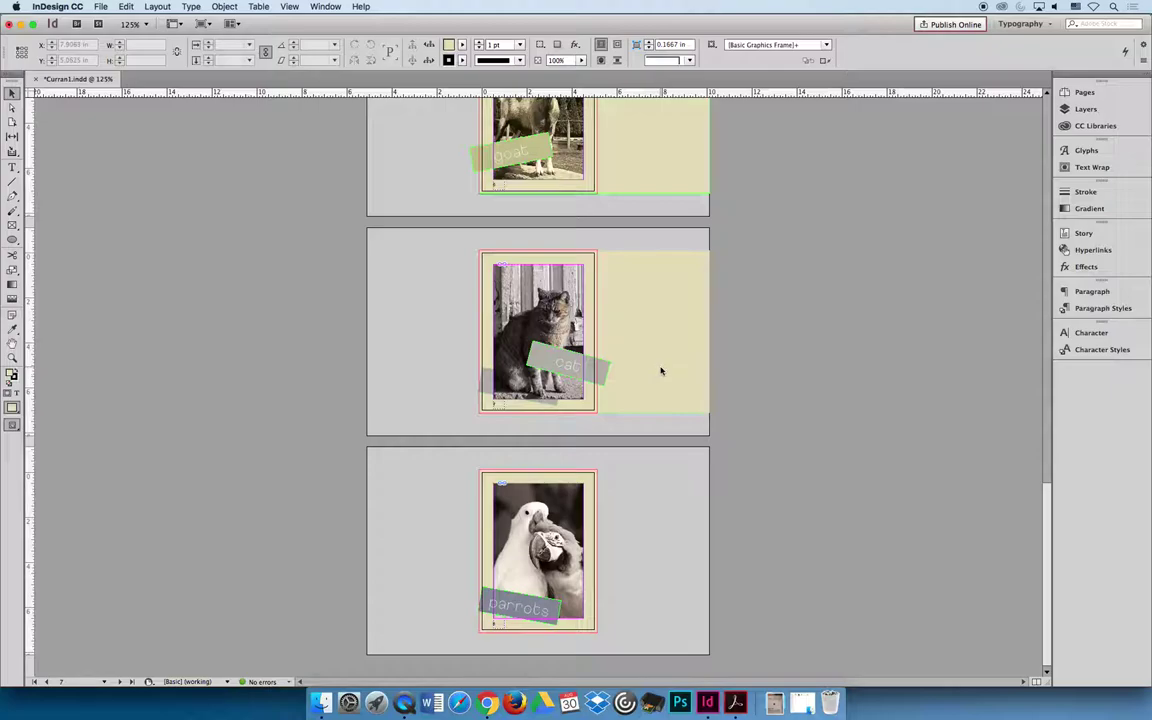
scroll(658, 378, "up", 15)
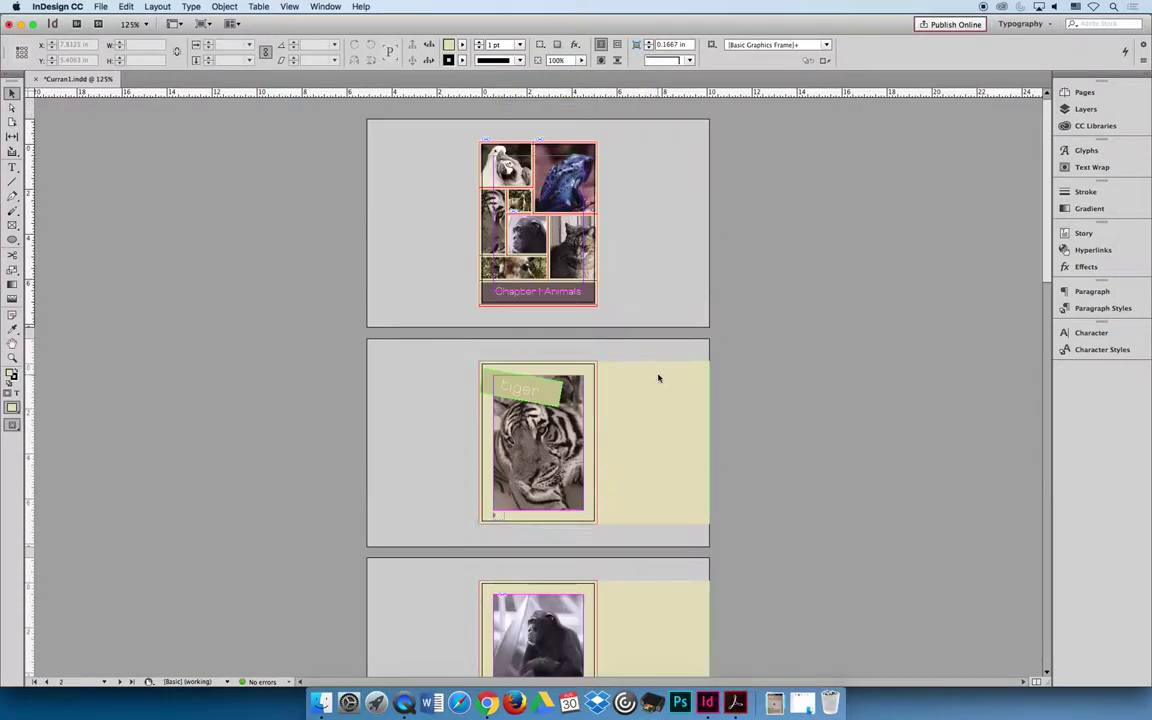
- Turn Facing Pages back on in Document Setup and scroll through the restored spreads
left_click(101, 5)
left_click(152, 262)
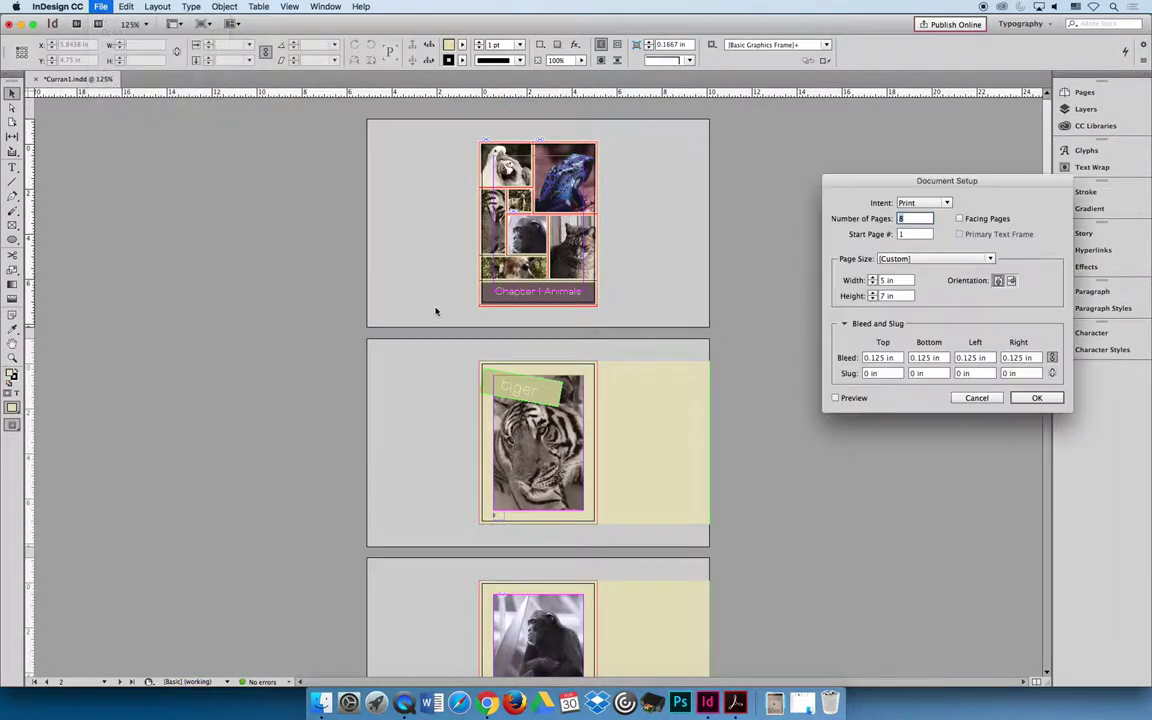
left_click(959, 218)
left_click(1036, 397)
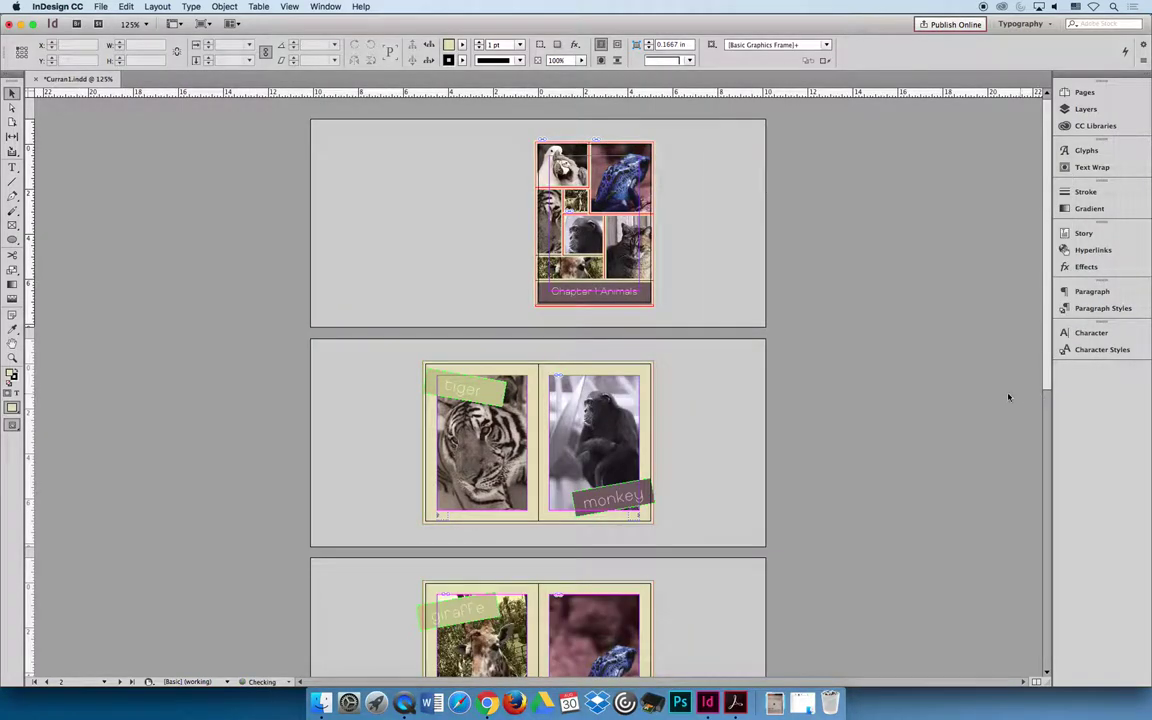
scroll(759, 449, "down", 10)
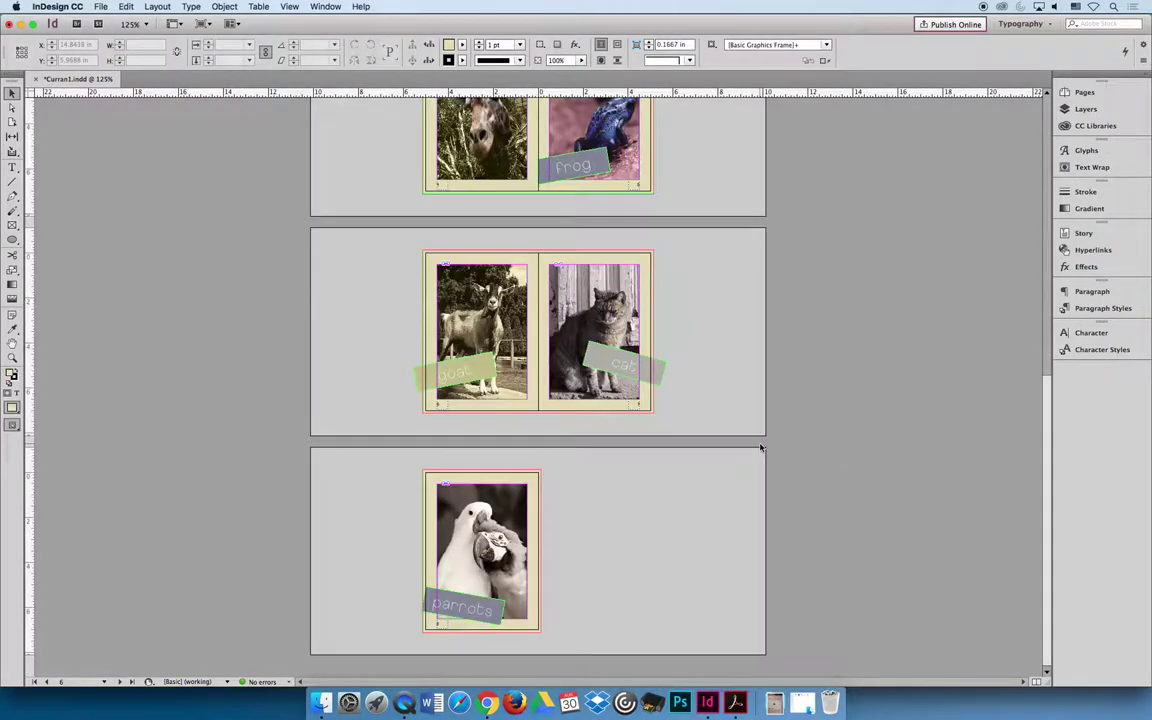
scroll(725, 396, "up", 1)
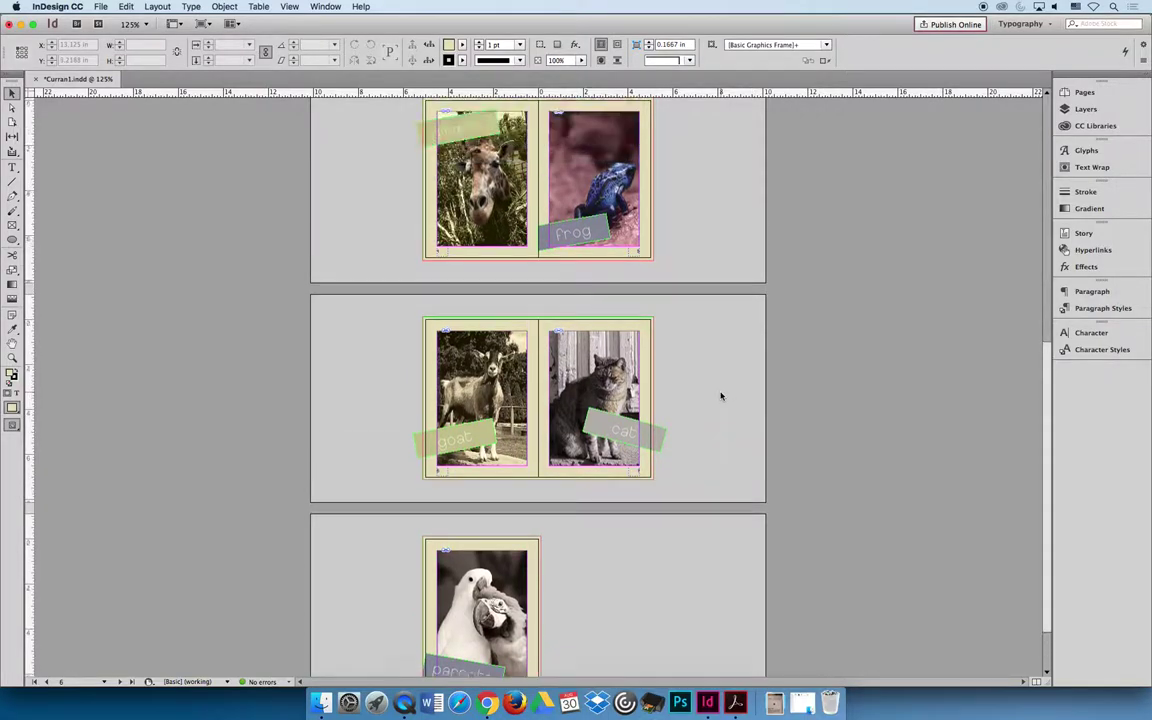
scroll(721, 396, "up", 8)
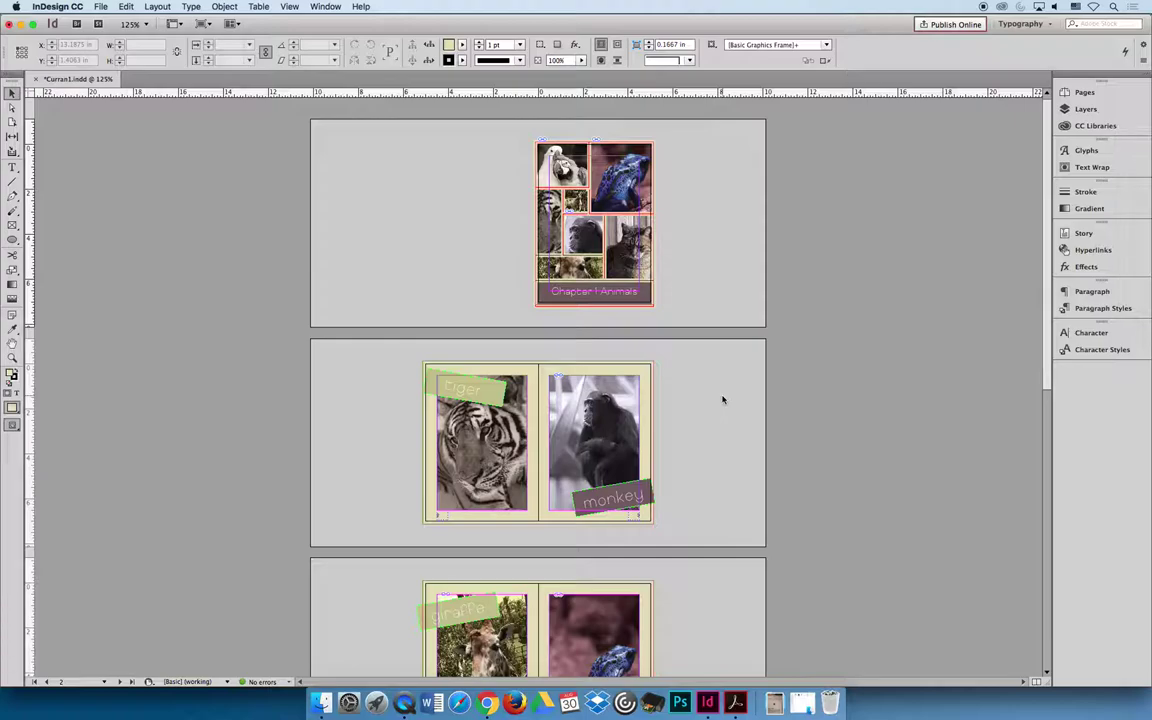
scroll(704, 411, "down", 10)
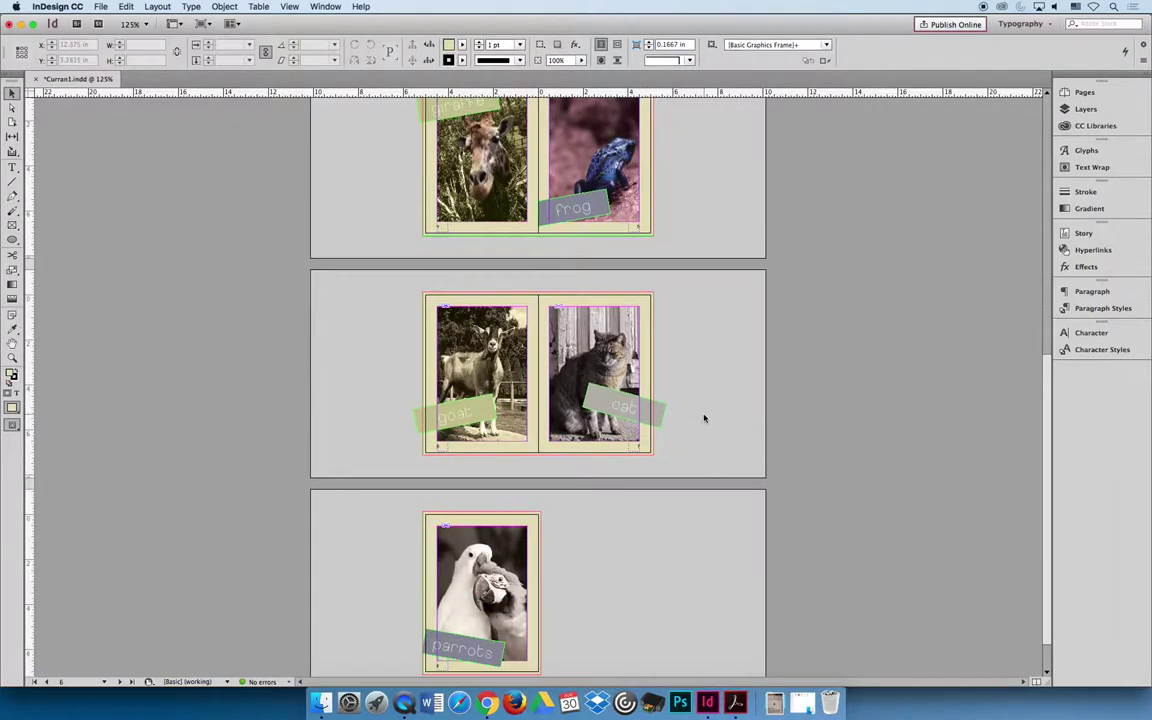
scroll(704, 418, "up", 10)
- Open Print Booklet, keep 2-up Saddle Stitch, and preview spread 1 pairing pages 8 and 1
left_click(101, 6)
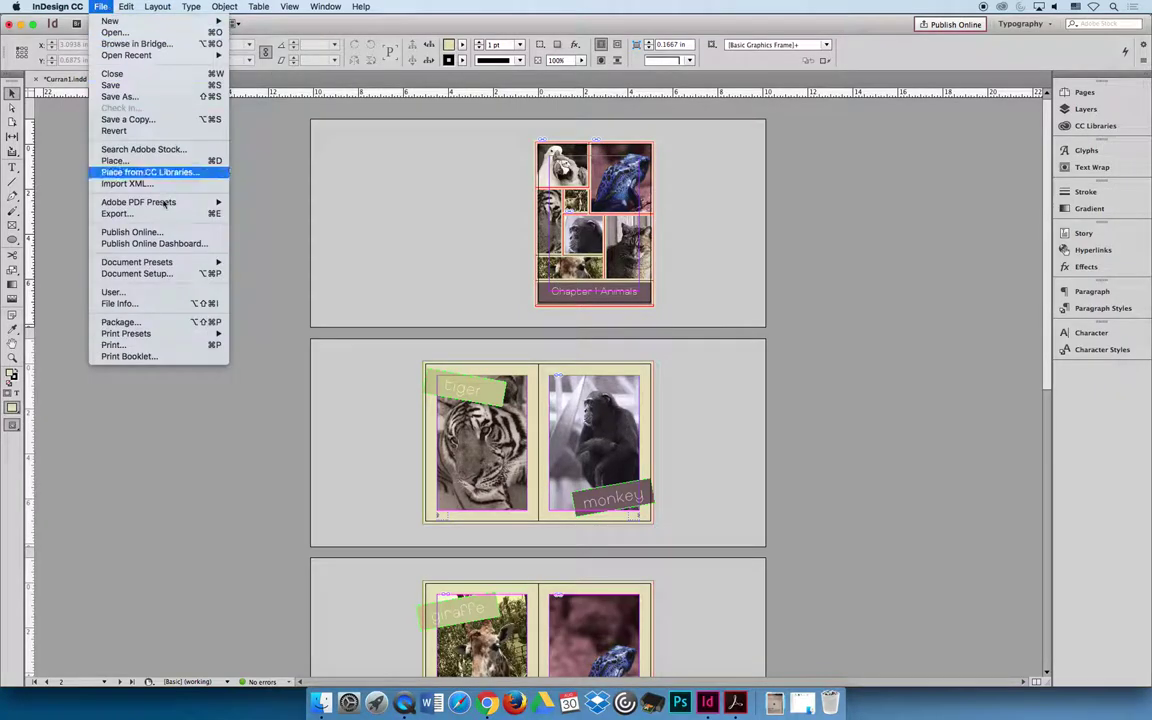
left_click(180, 357)
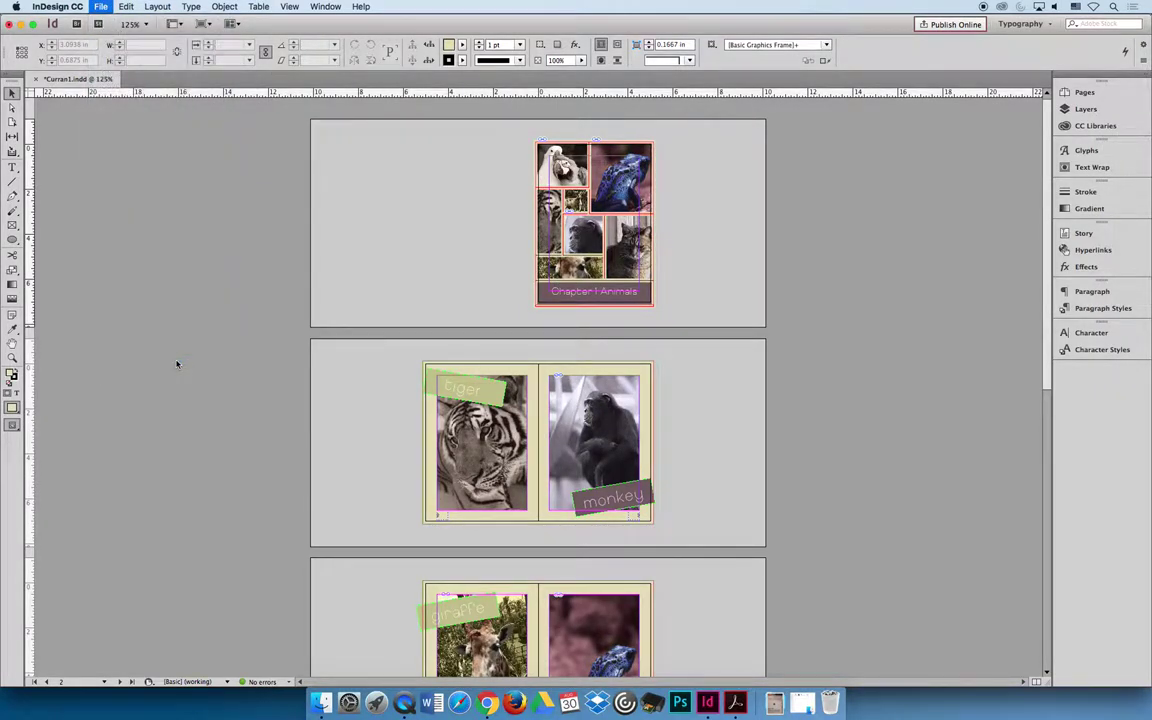
left_click_drag(319, 137, 458, 148)
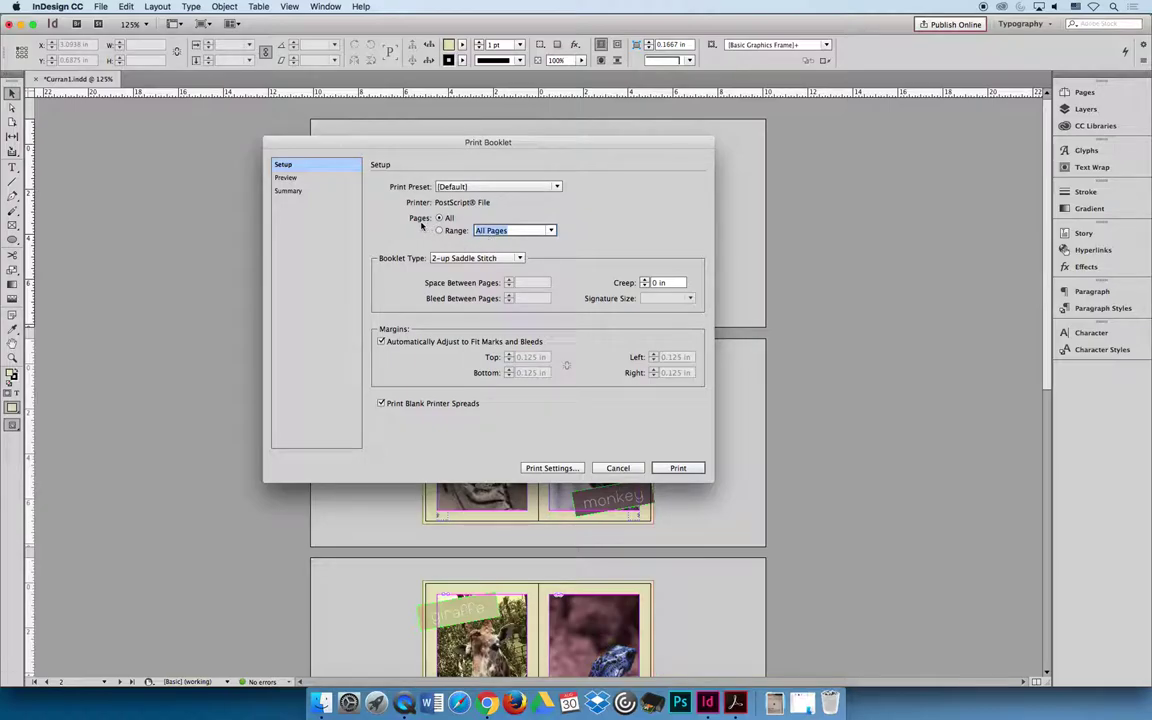
left_click(484, 260)
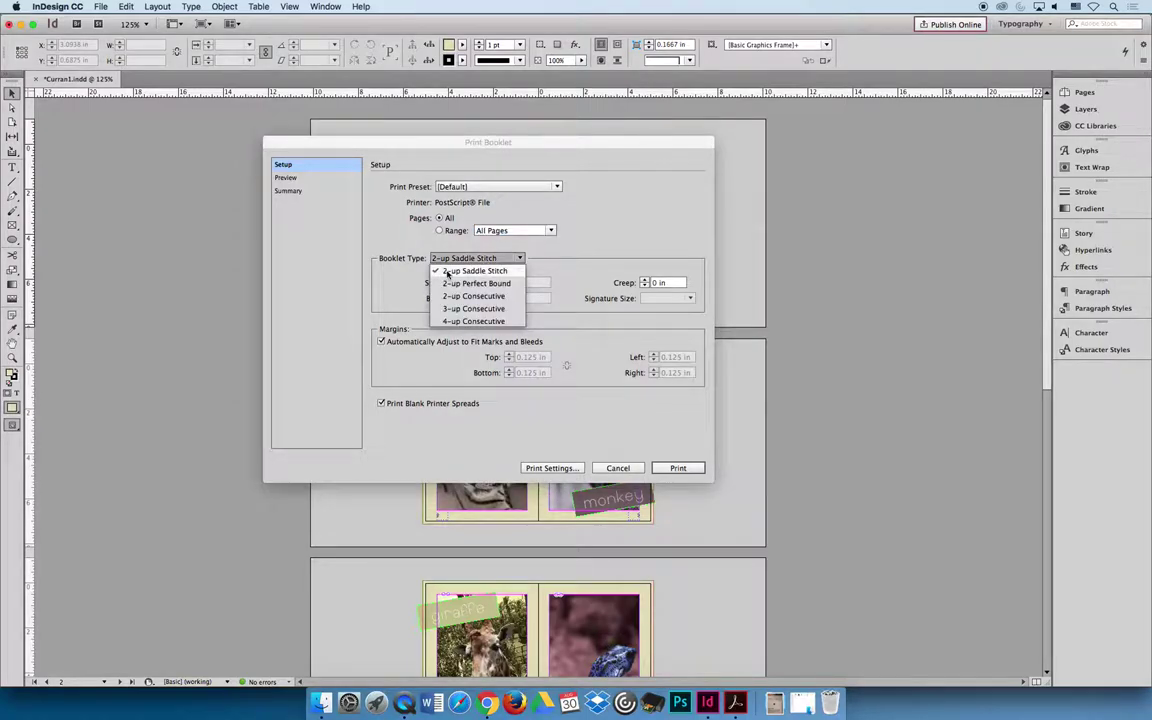
left_click(486, 272)
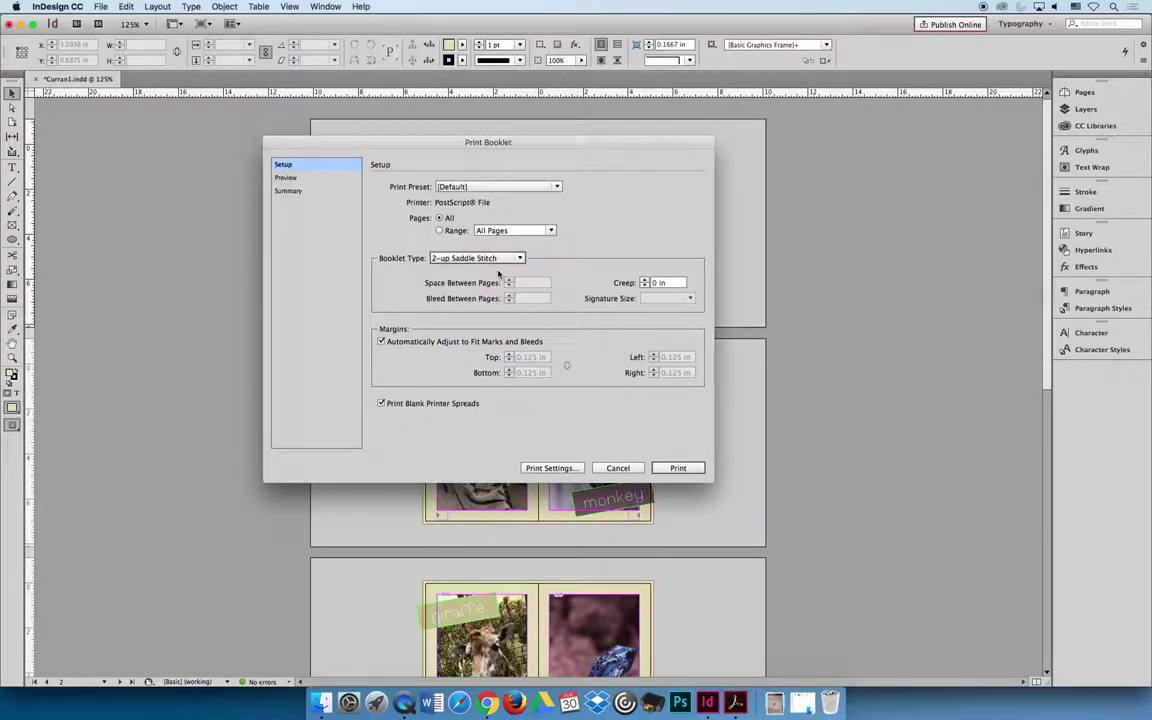
left_click(290, 178)
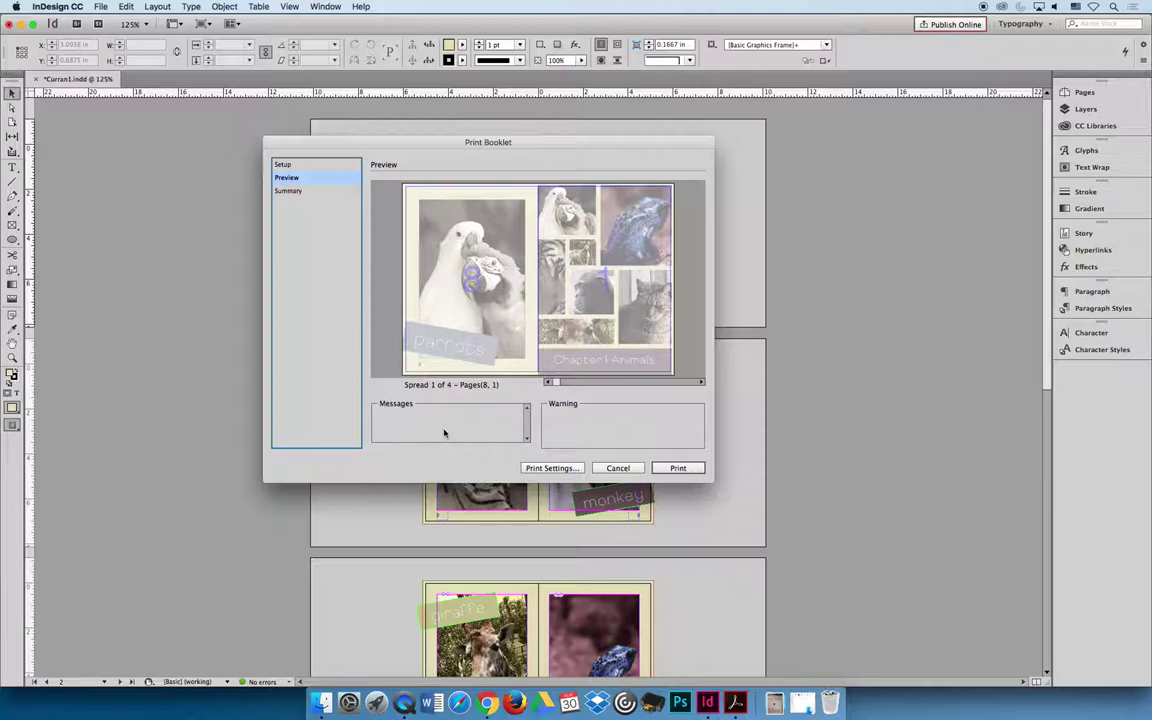
- Open Print Settings from Print Booklet, move the Print dialog aside, and list the printers
left_click(545, 468)
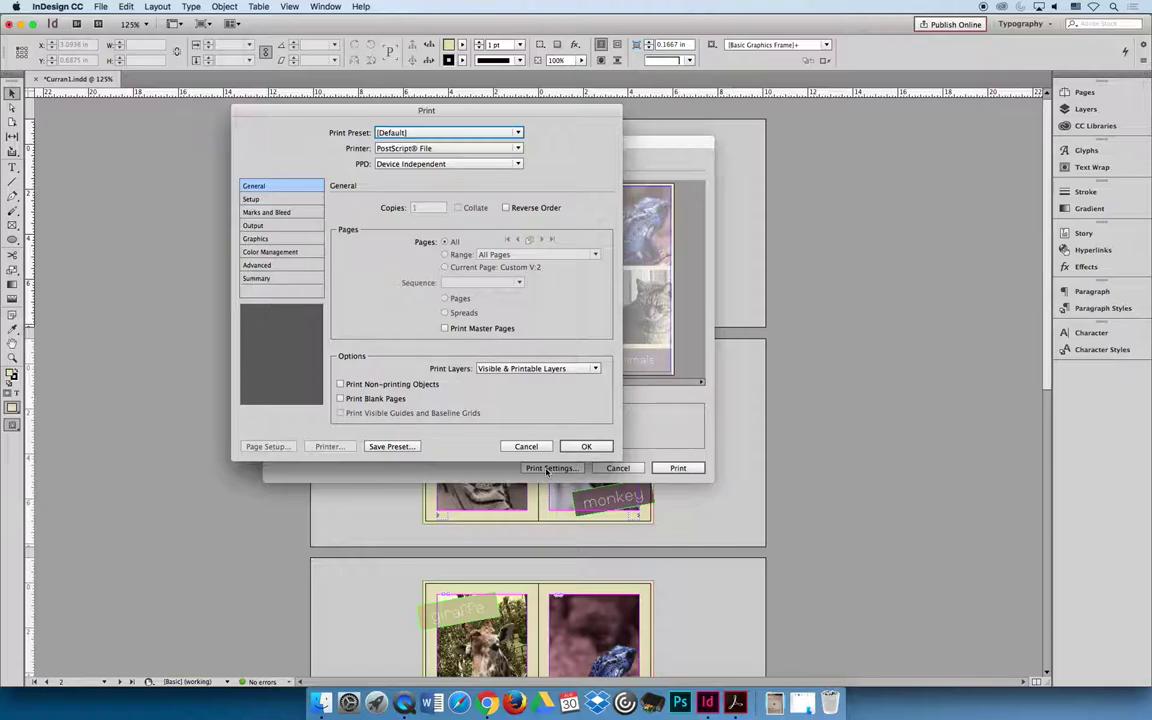
left_click_drag(462, 105, 702, 229)
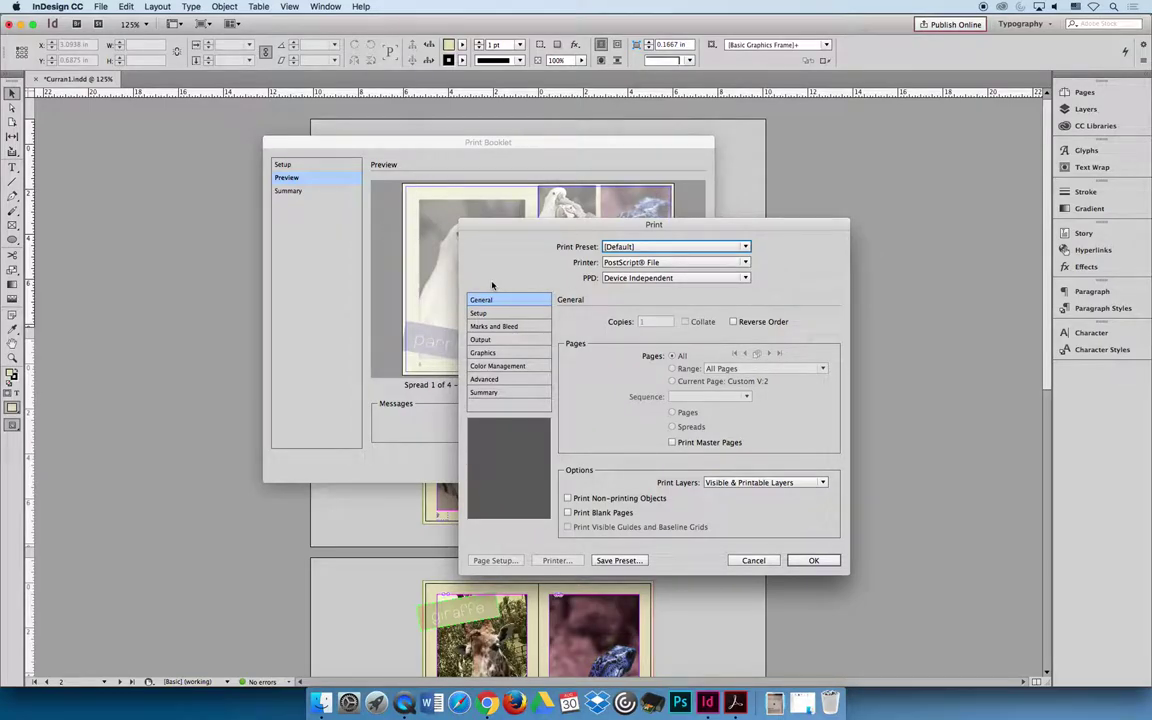
left_click(636, 262)
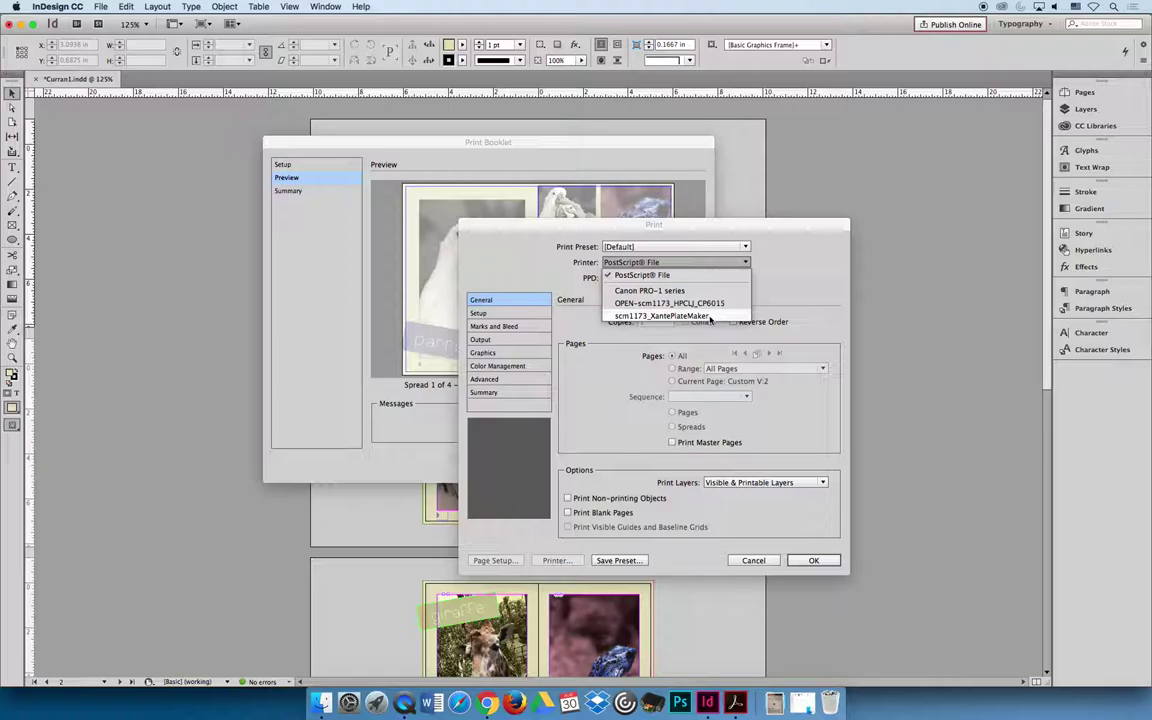
- Choose the HP Color LaserJet CP6015, US Letter paper centered, with All Printer's Marks on
left_click(671, 303)
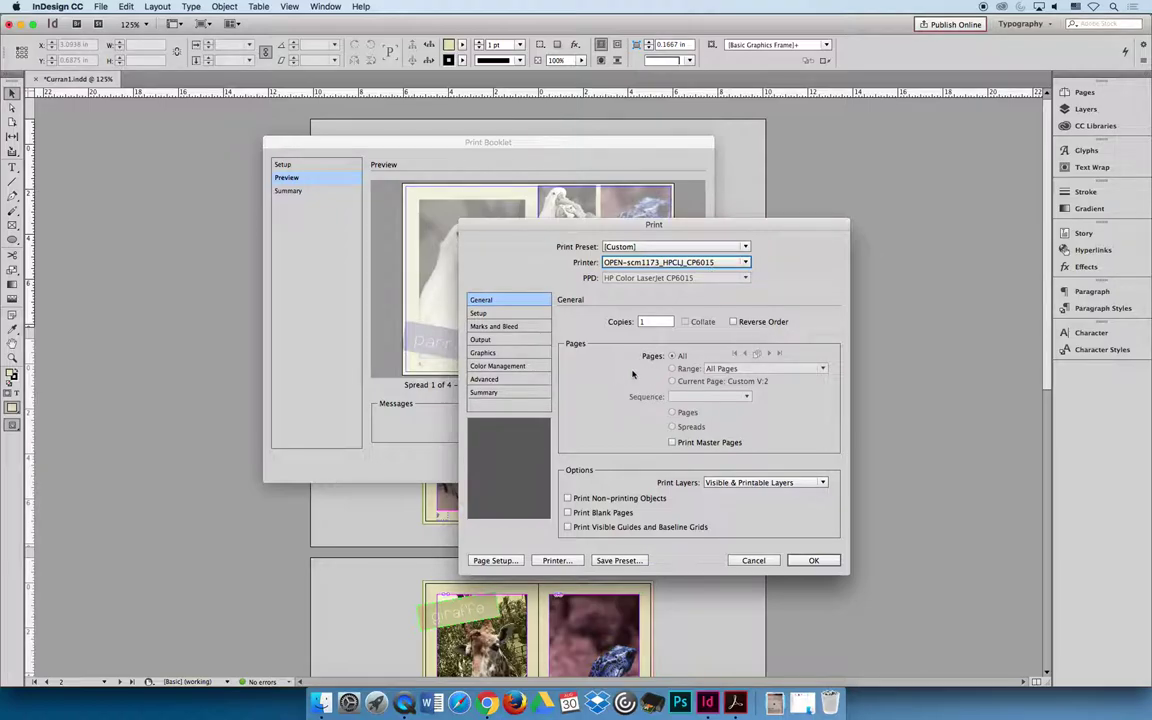
left_click(505, 316)
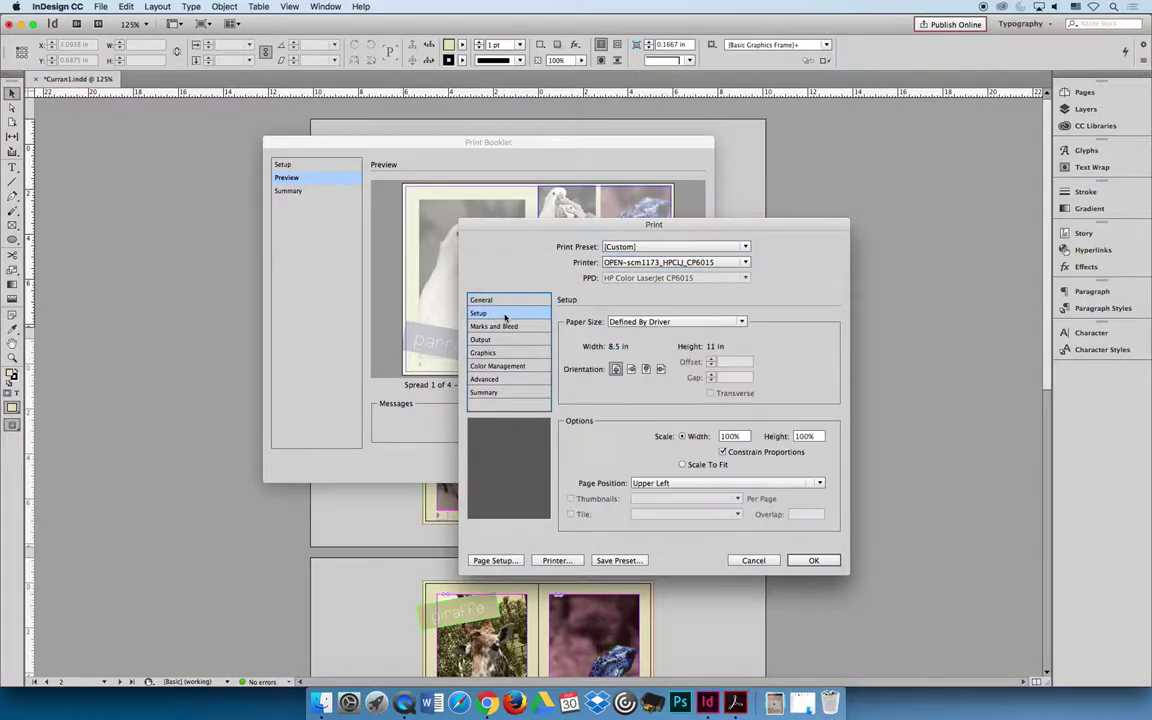
left_click(652, 322)
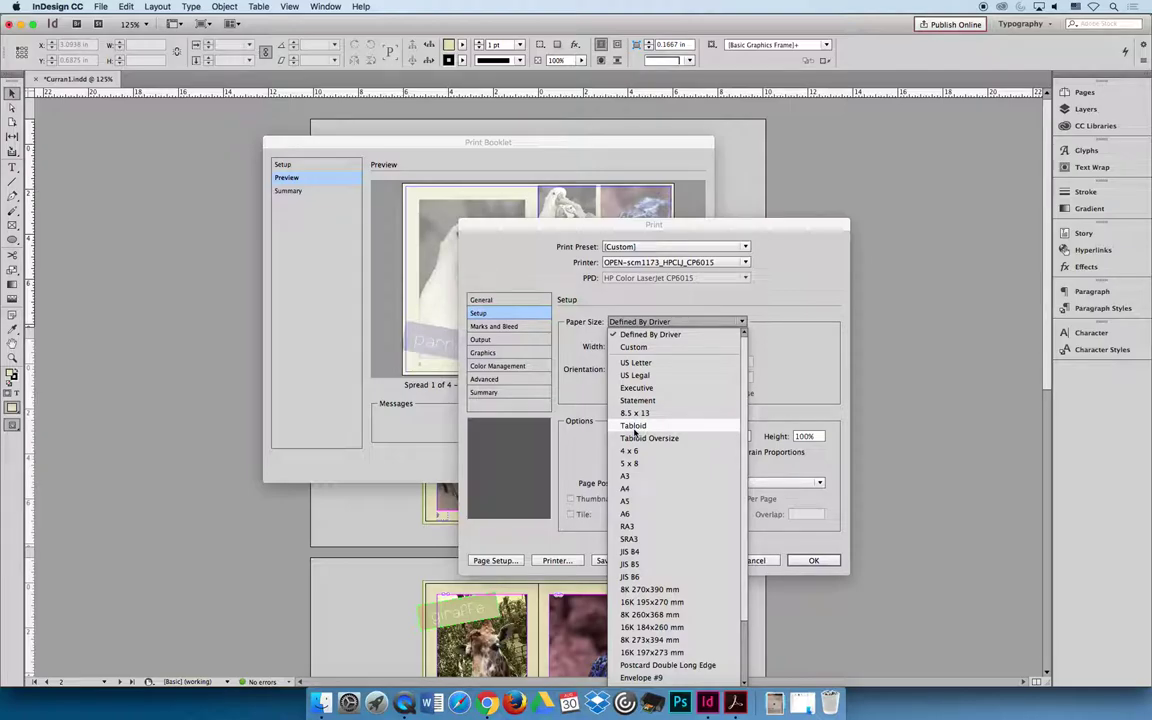
left_click(636, 362)
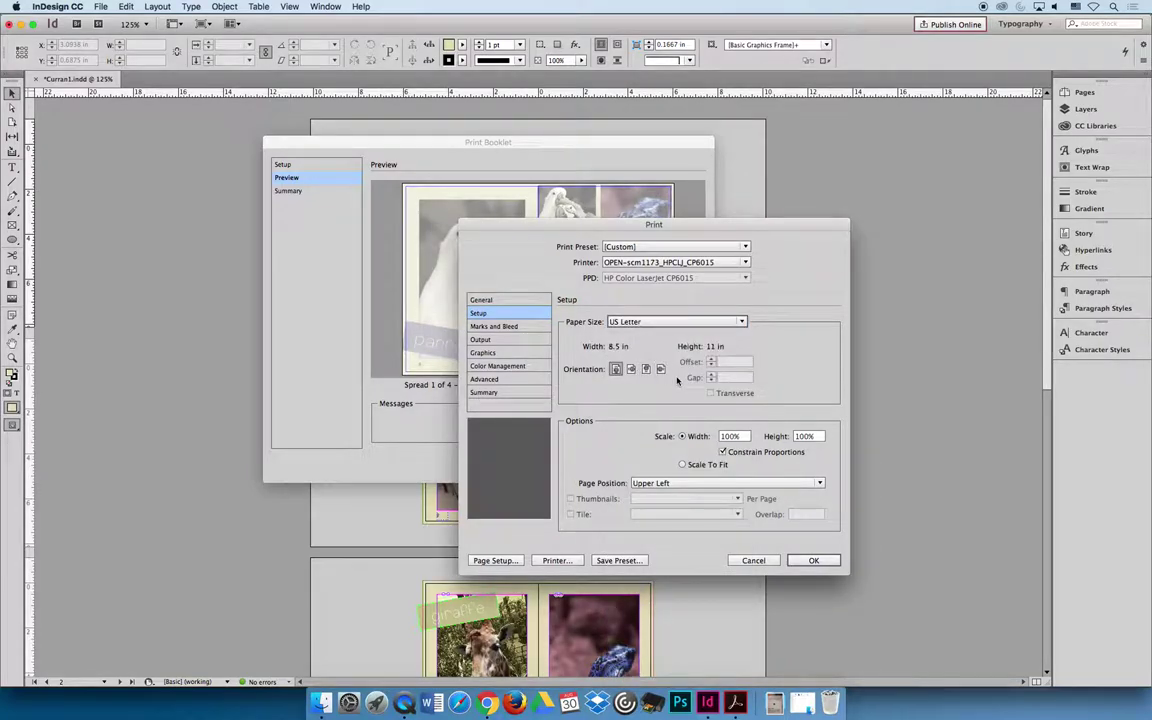
left_click(663, 483)
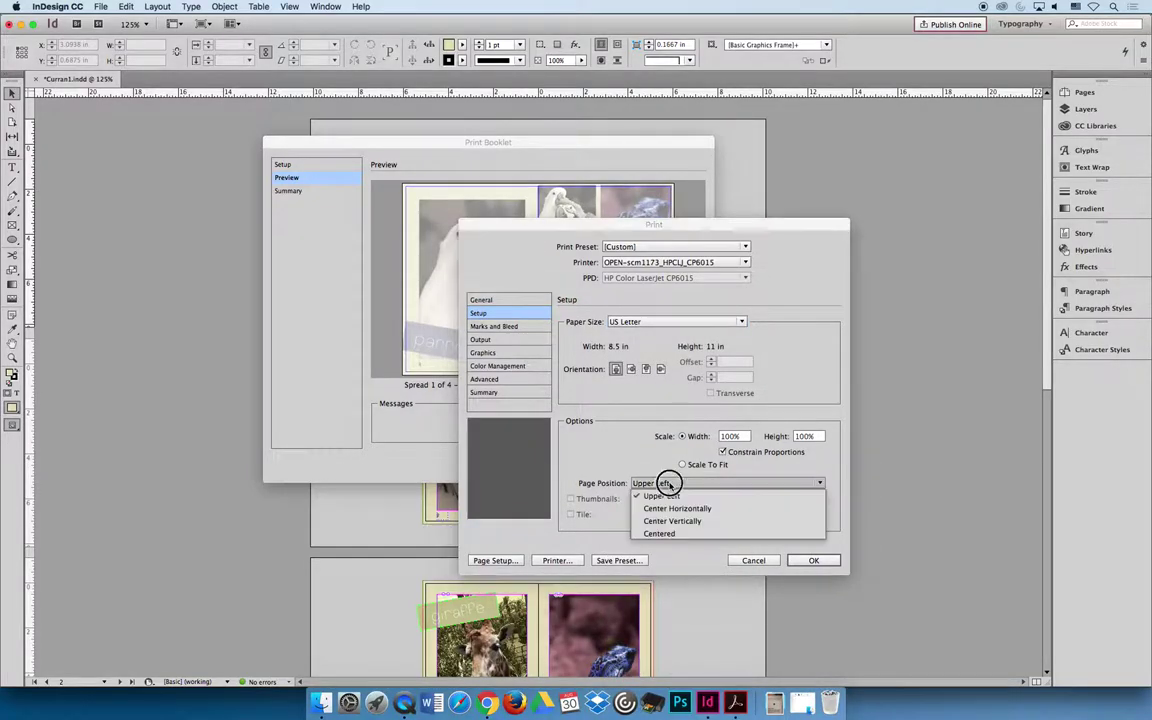
left_click(660, 533)
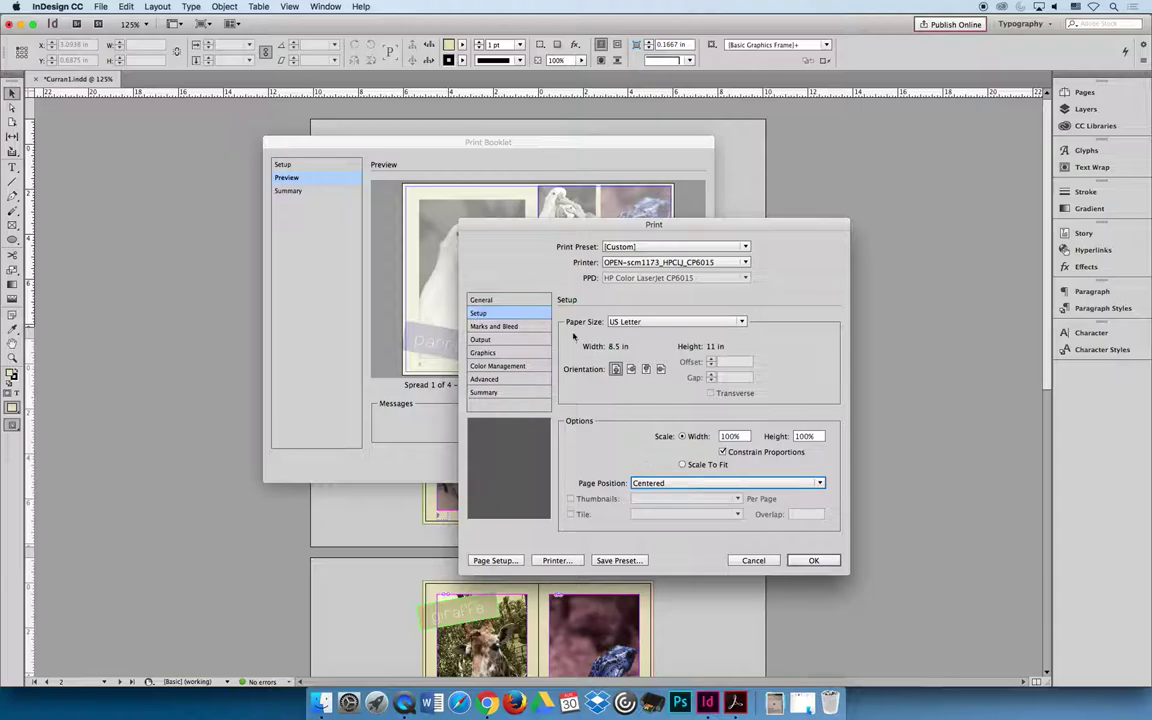
left_click(508, 326)
left_click(567, 335)
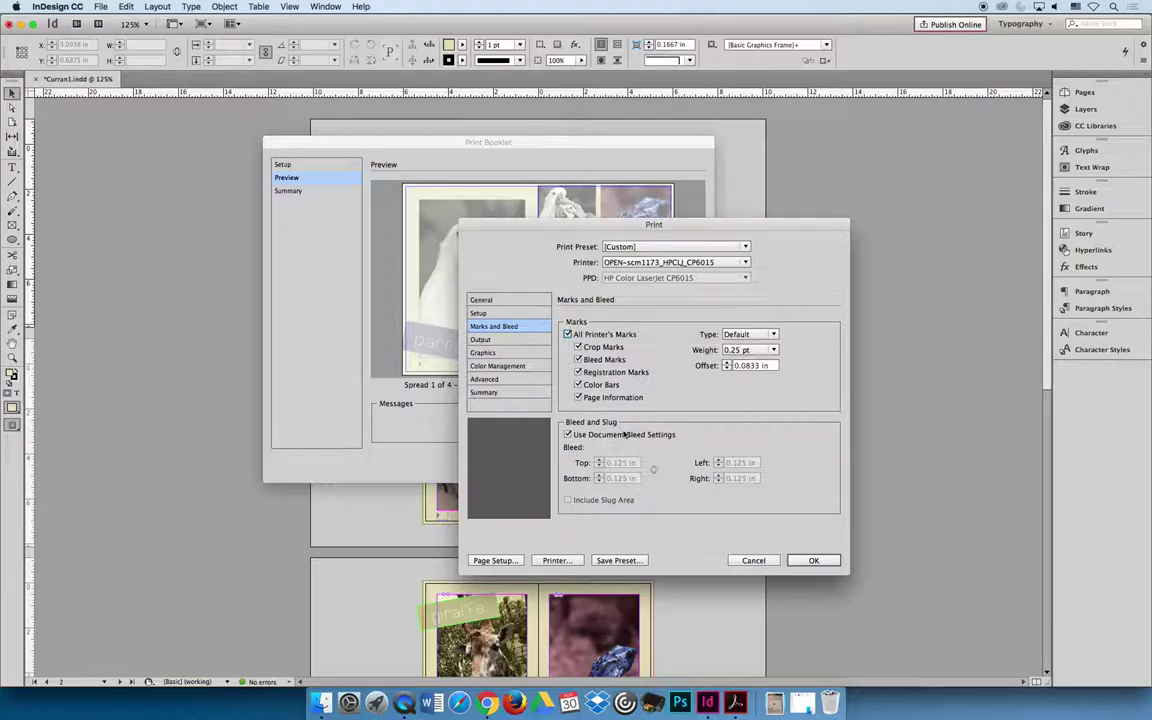
- Keep Output color as Composite CMYK and apply the print settings
left_click(500, 341)
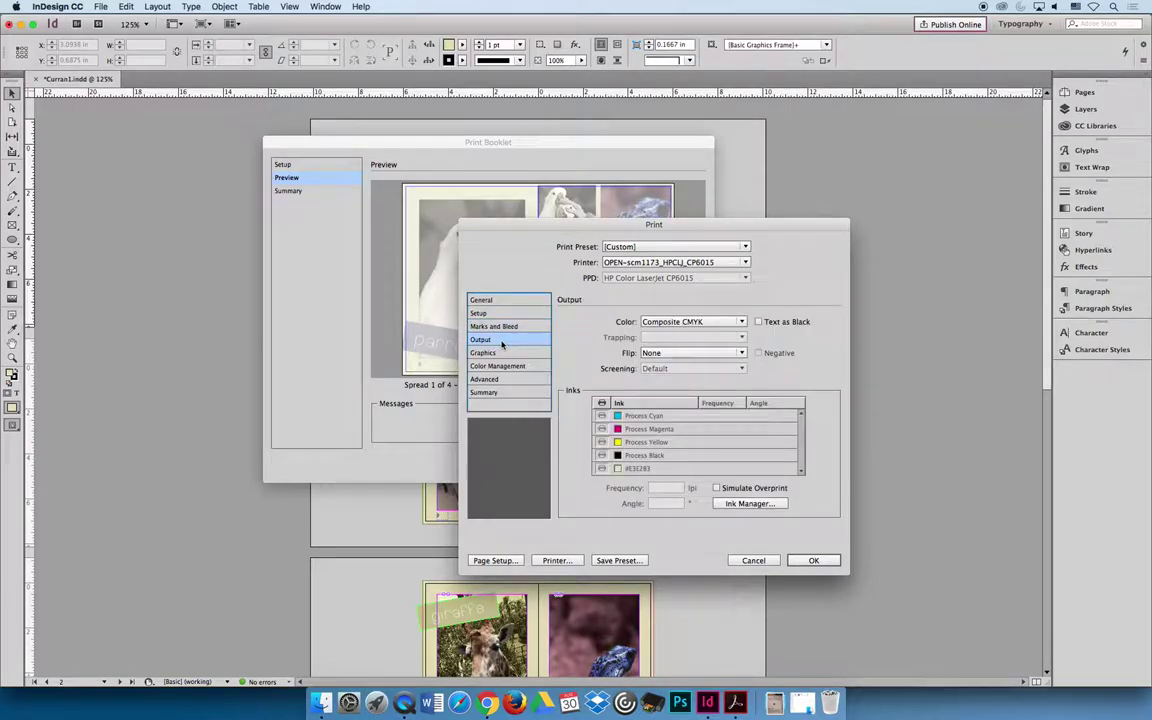
left_click(692, 321)
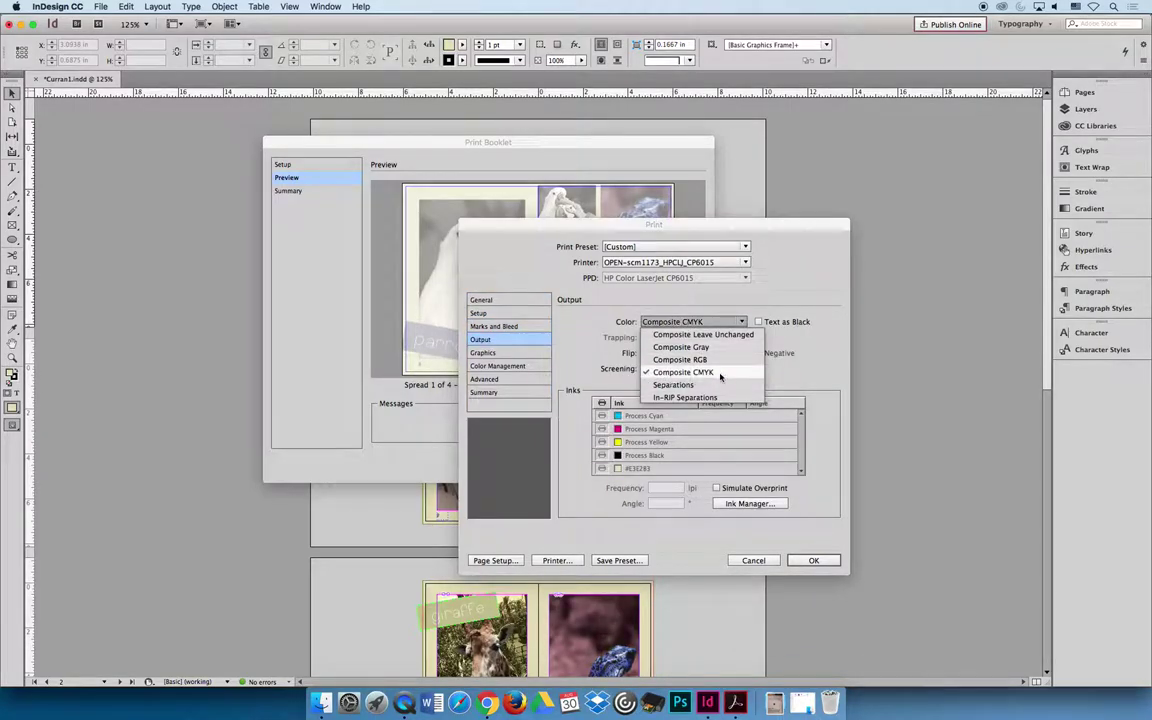
left_click(721, 374)
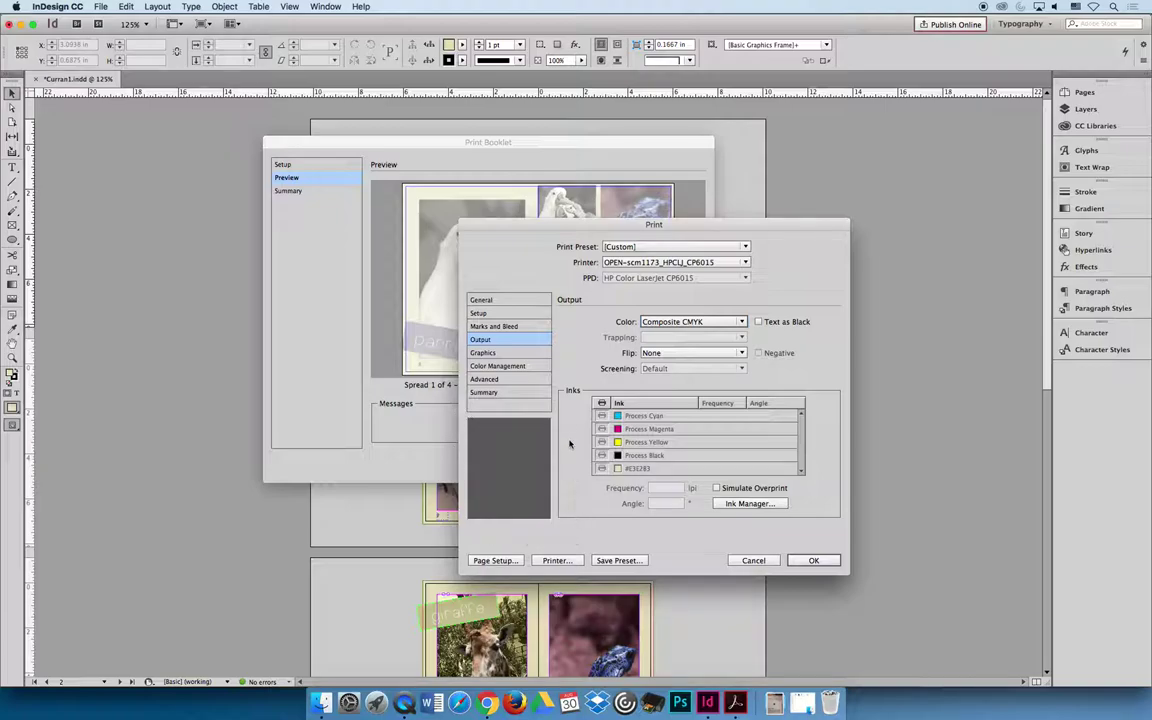
left_click_drag(520, 224, 753, 165)
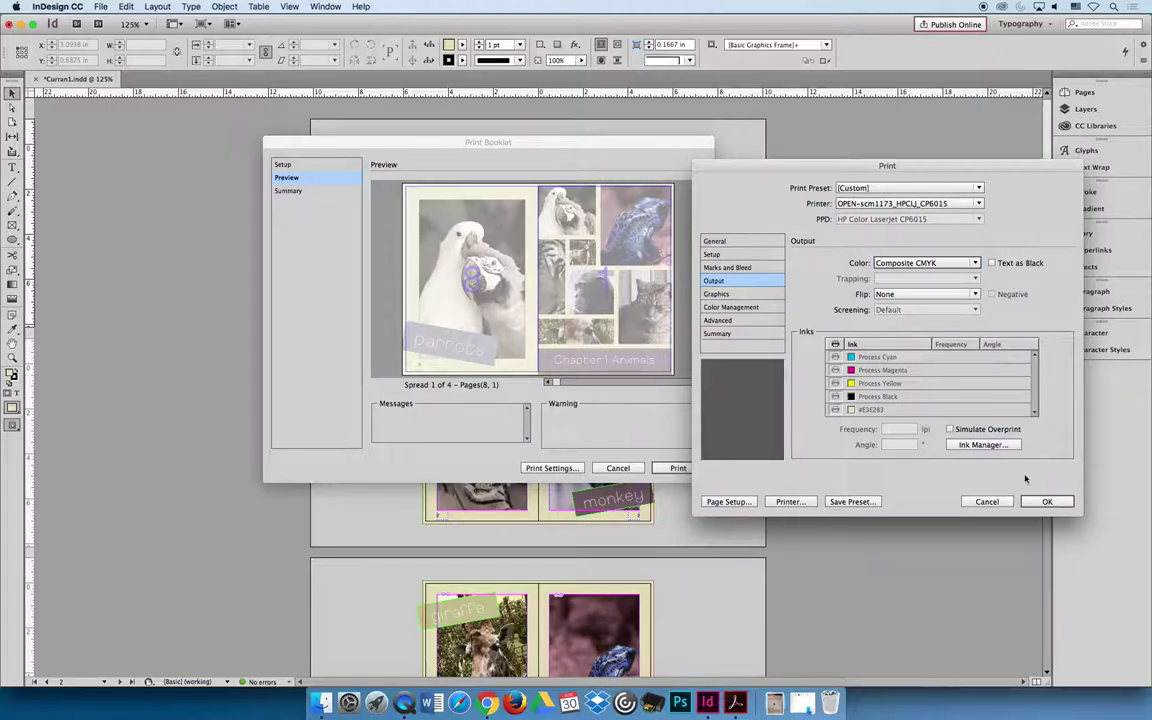
left_click(1047, 501)
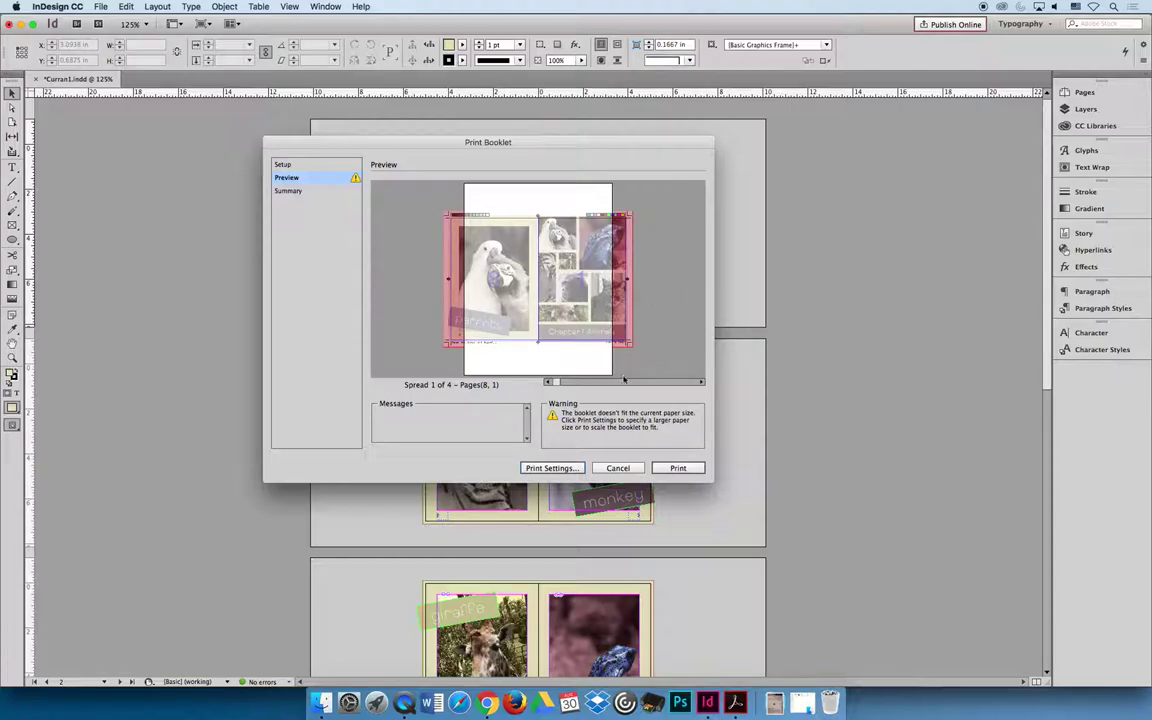
- Reopen Print Settings, try the paper orientations, and apply the one that fits the spread
left_click(554, 470)
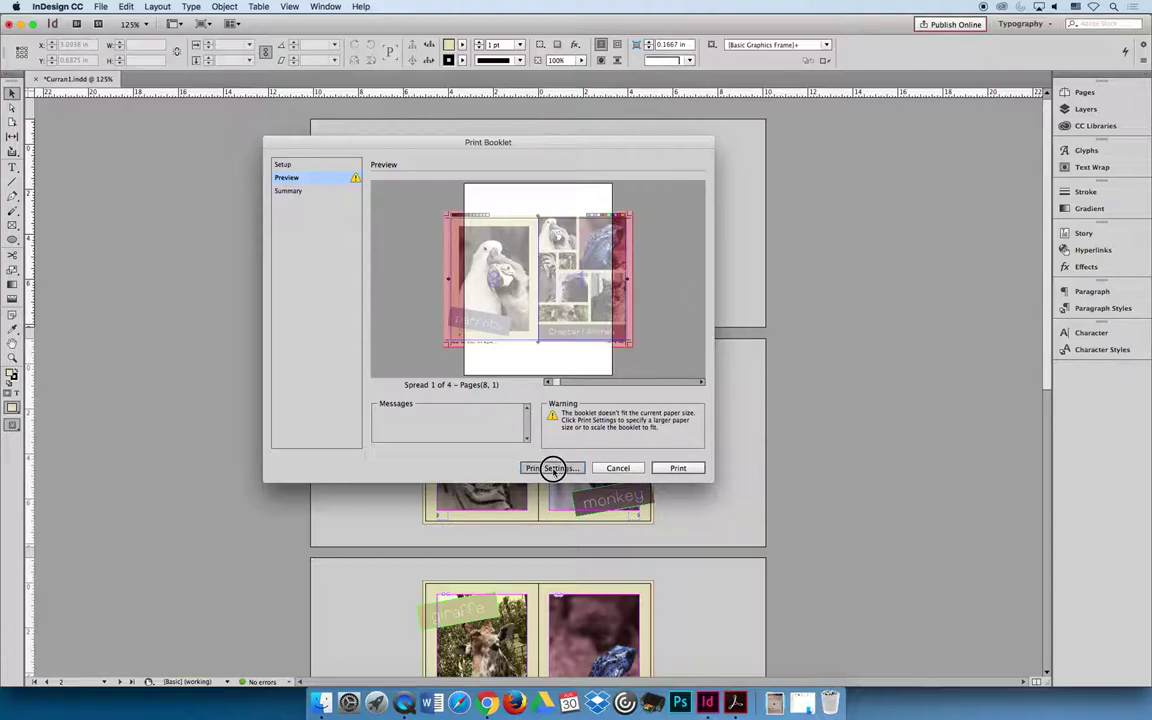
left_click(748, 256)
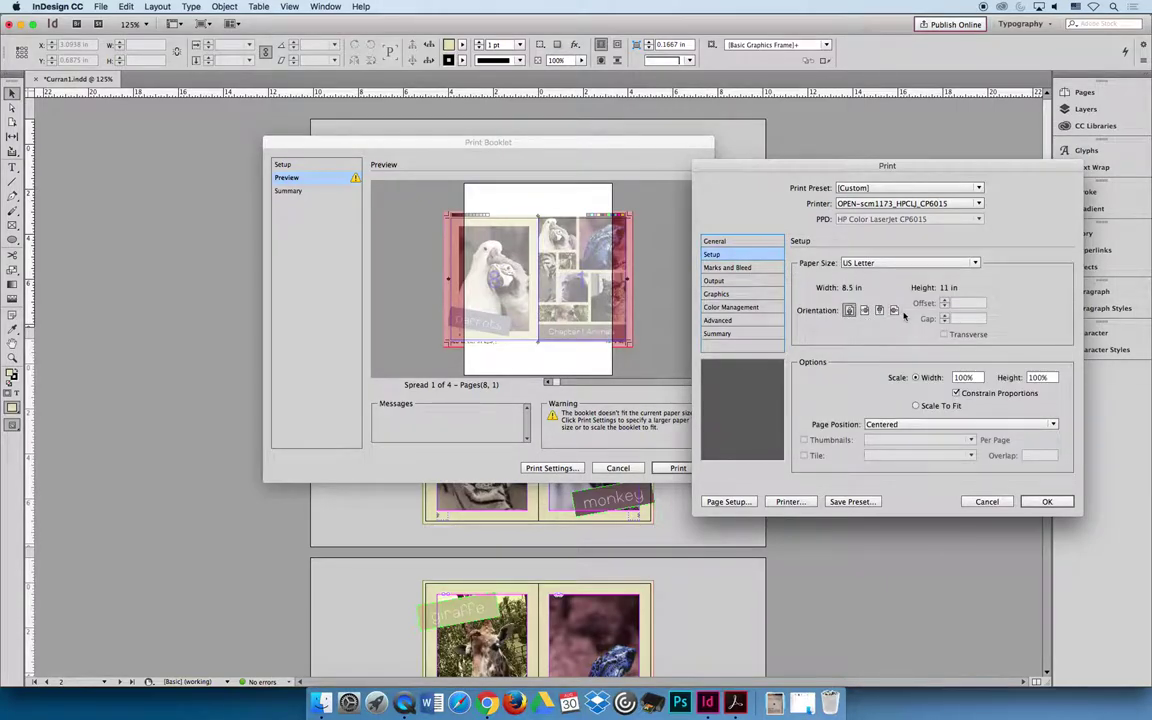
left_click(865, 310)
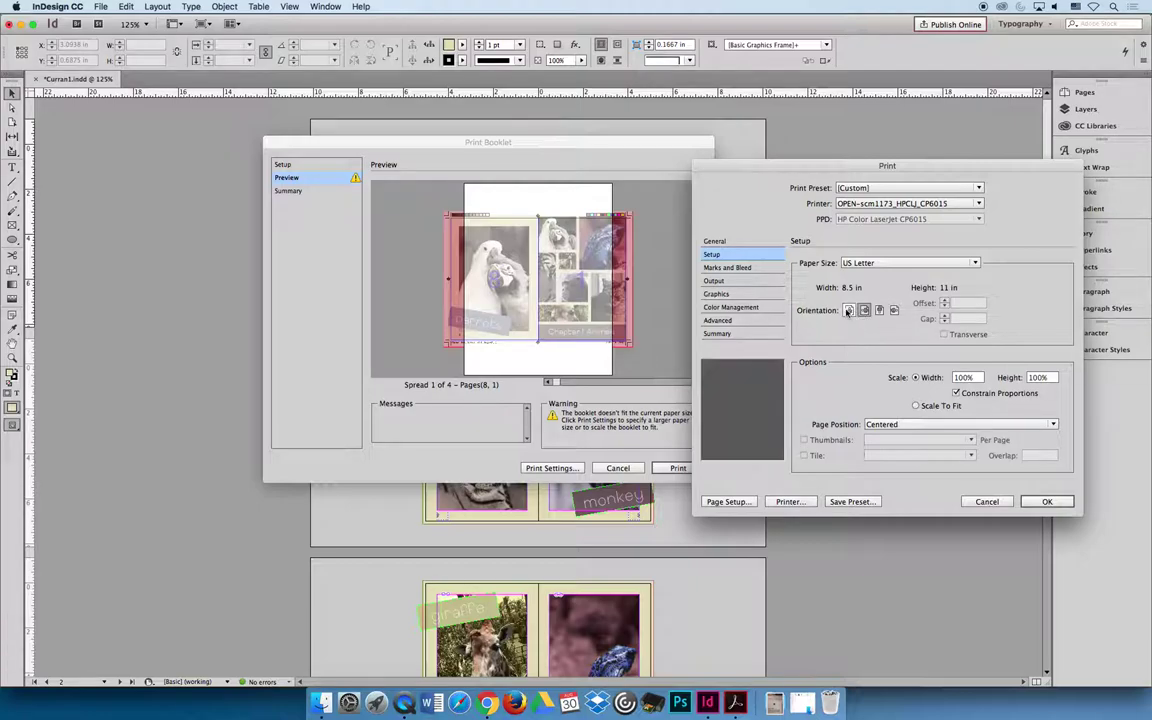
left_click(850, 310)
left_click(1047, 501)
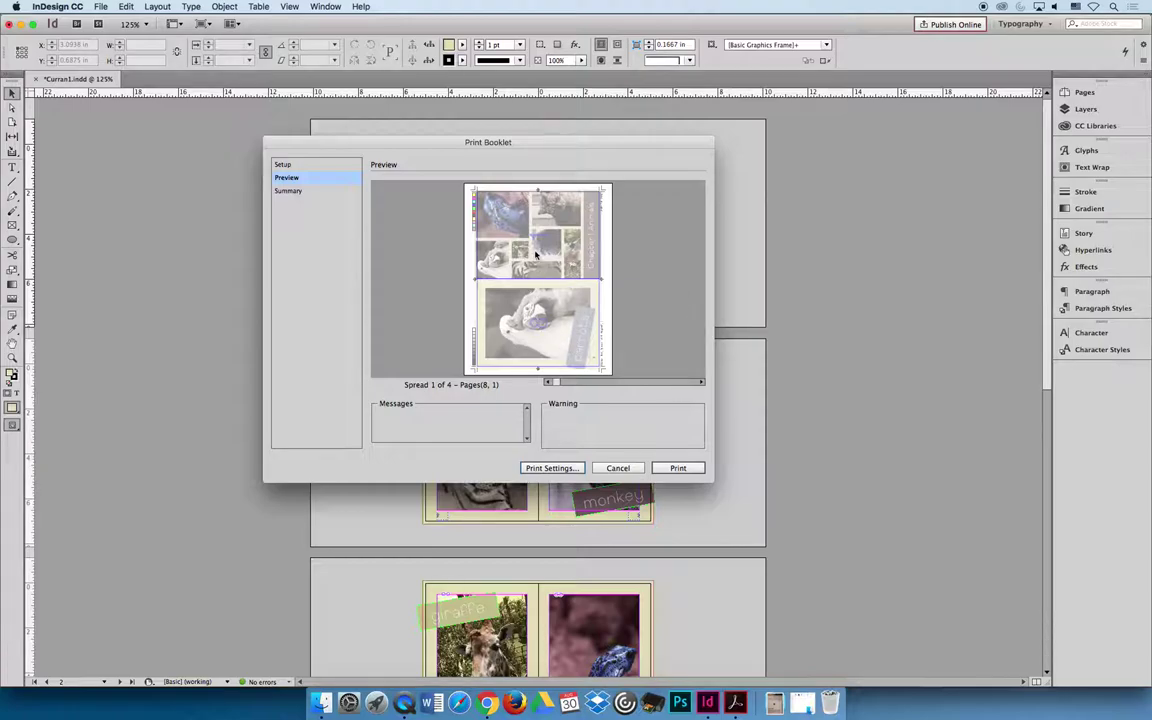
- Advance the booklet preview through the spreads to spread 4 of 4, pages 4 and 5
left_click(576, 381)
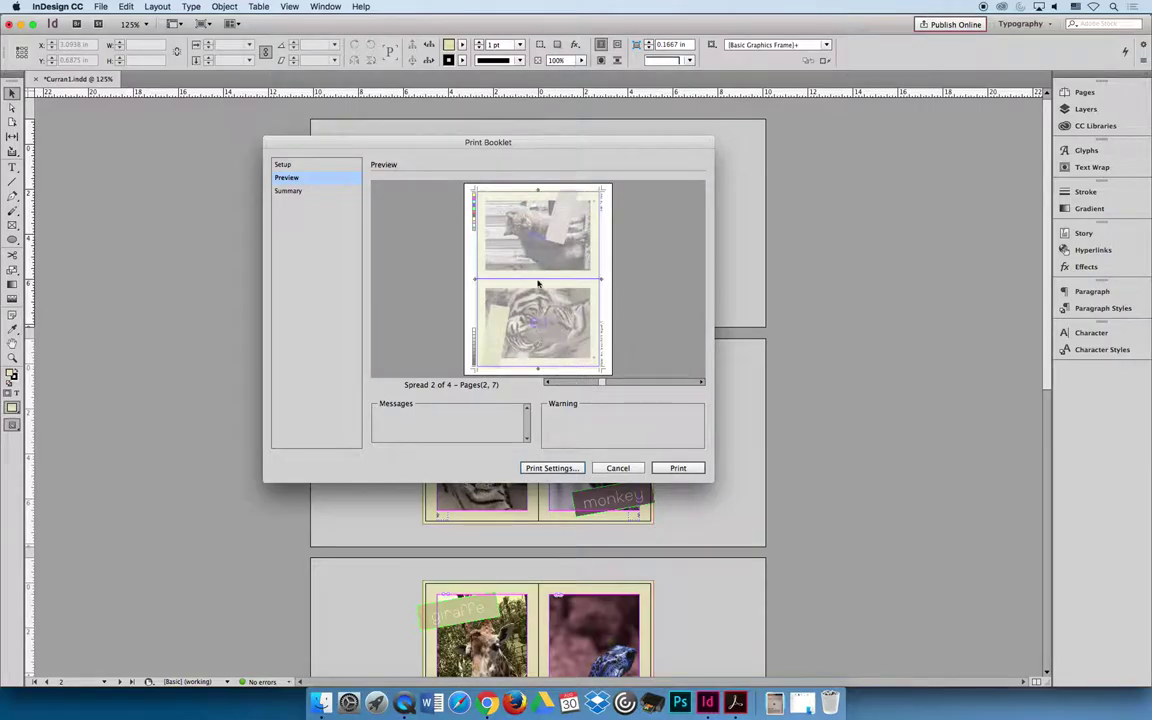
scroll(565, 350, "right", 1)
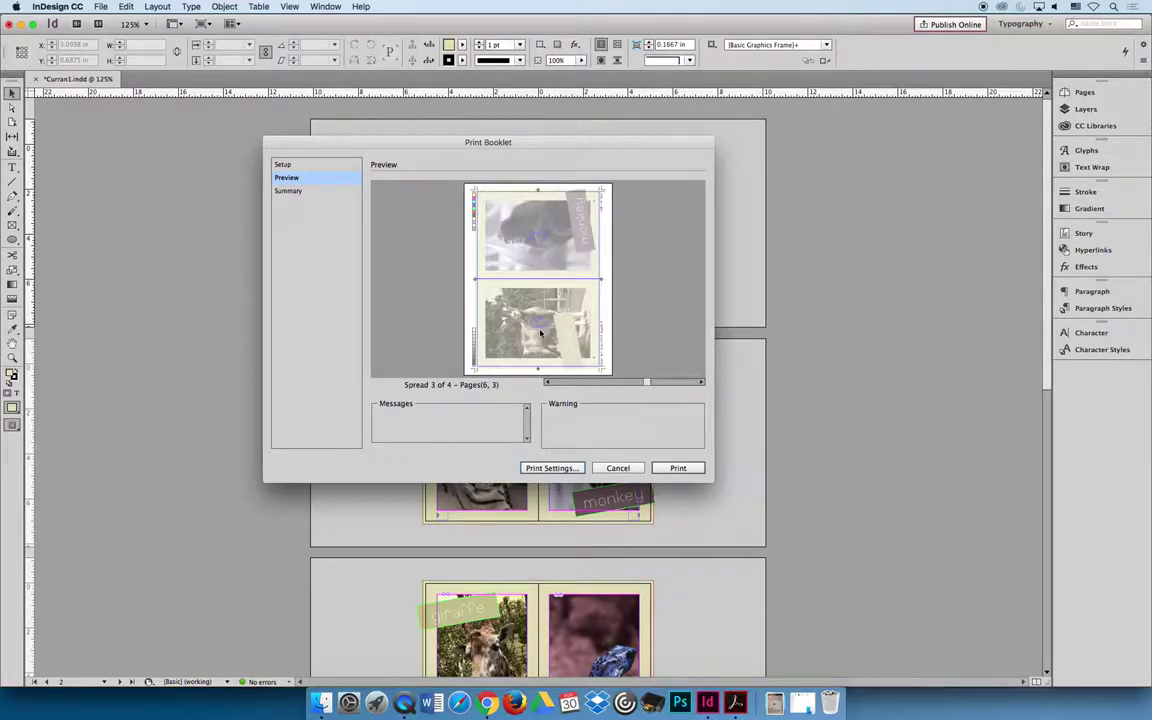
left_click(666, 382)
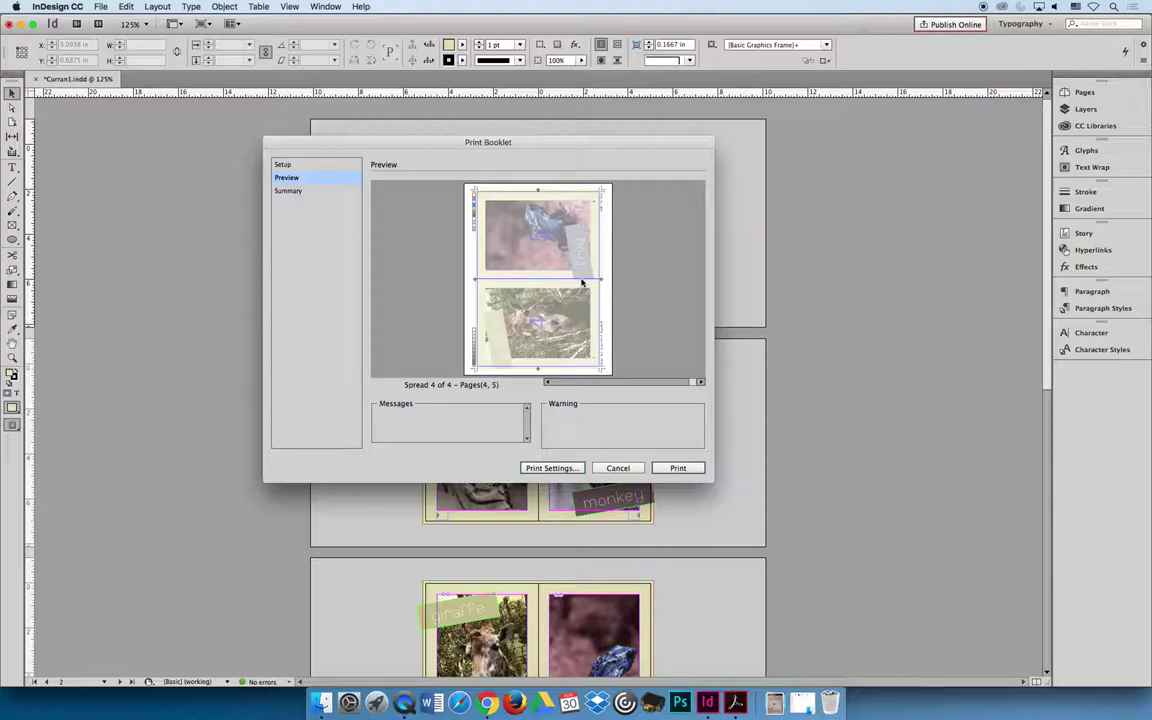
- Switch the booklet type to 2-up Perfect Bound and step through its preview spreads
left_click(307, 167)
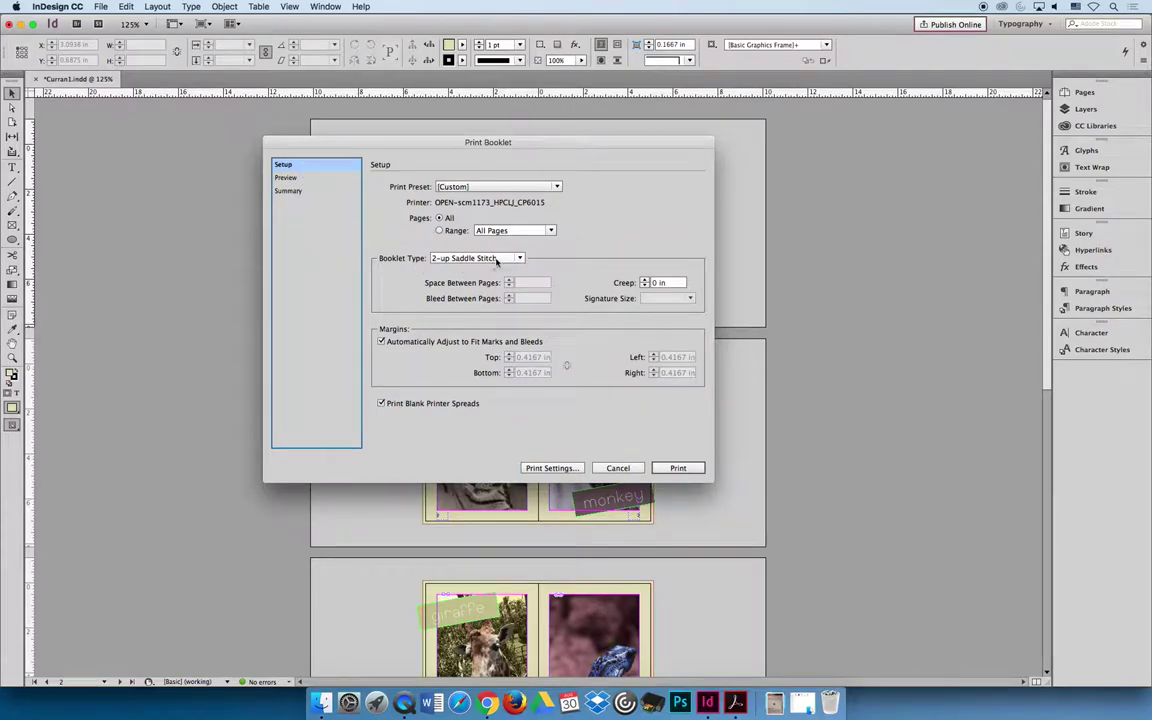
left_click(495, 259)
left_click(472, 274)
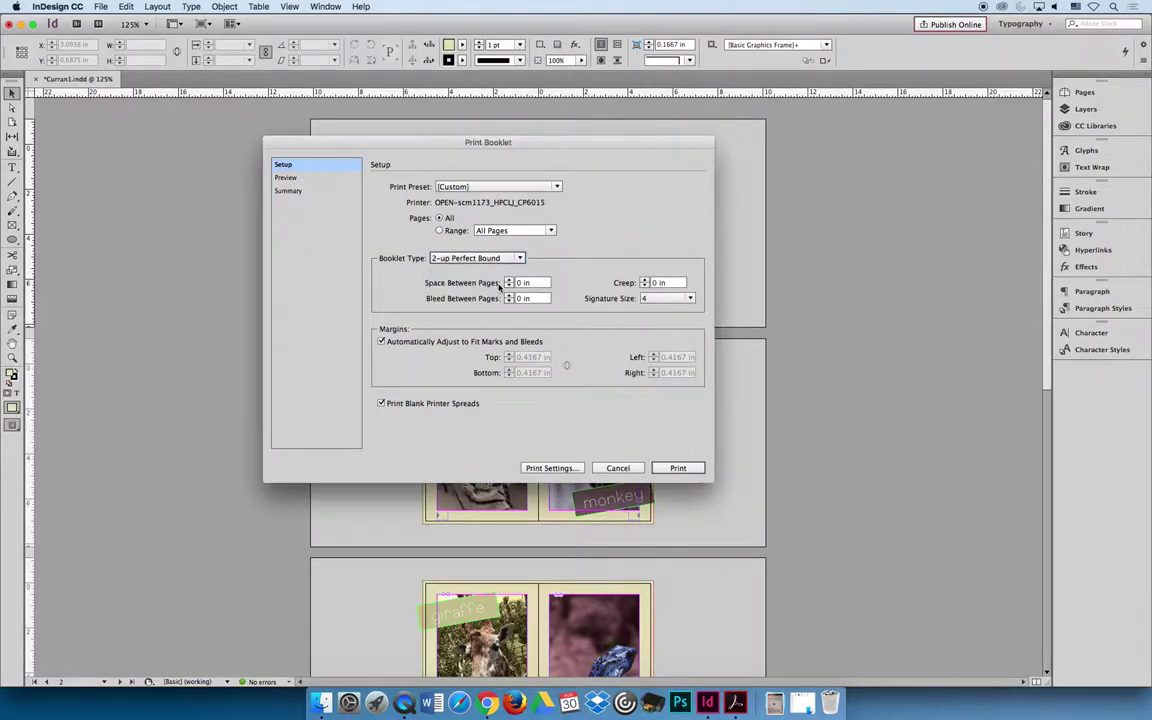
left_click(312, 180)
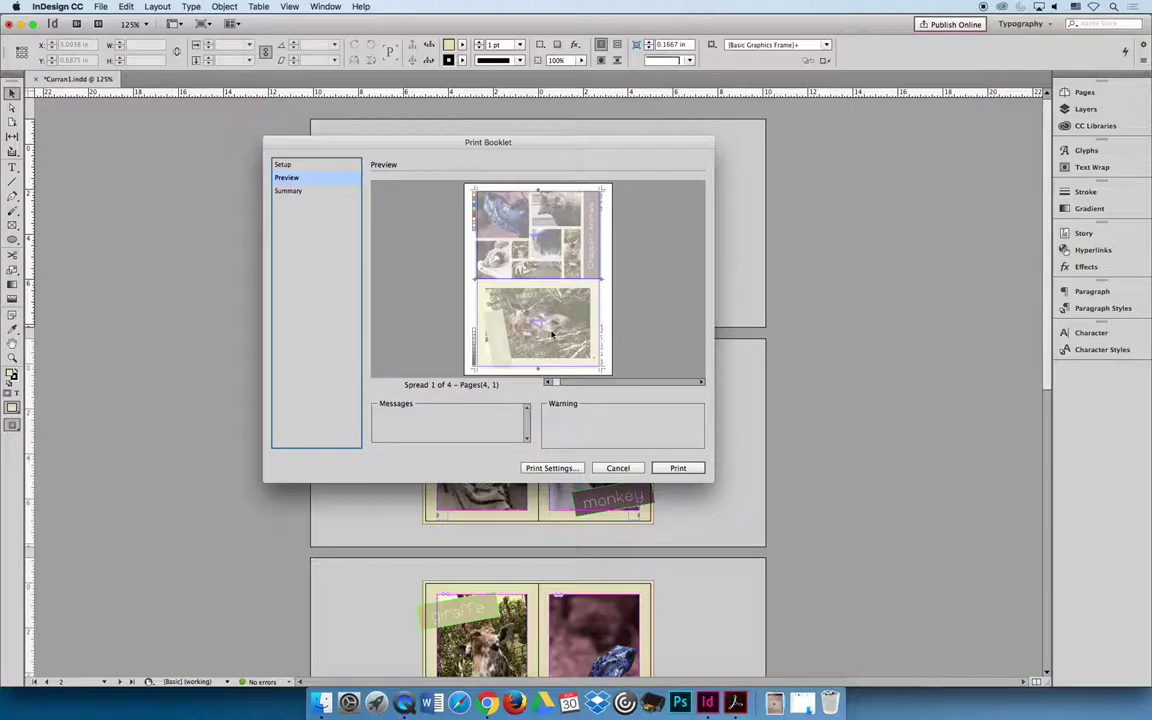
left_click(648, 383)
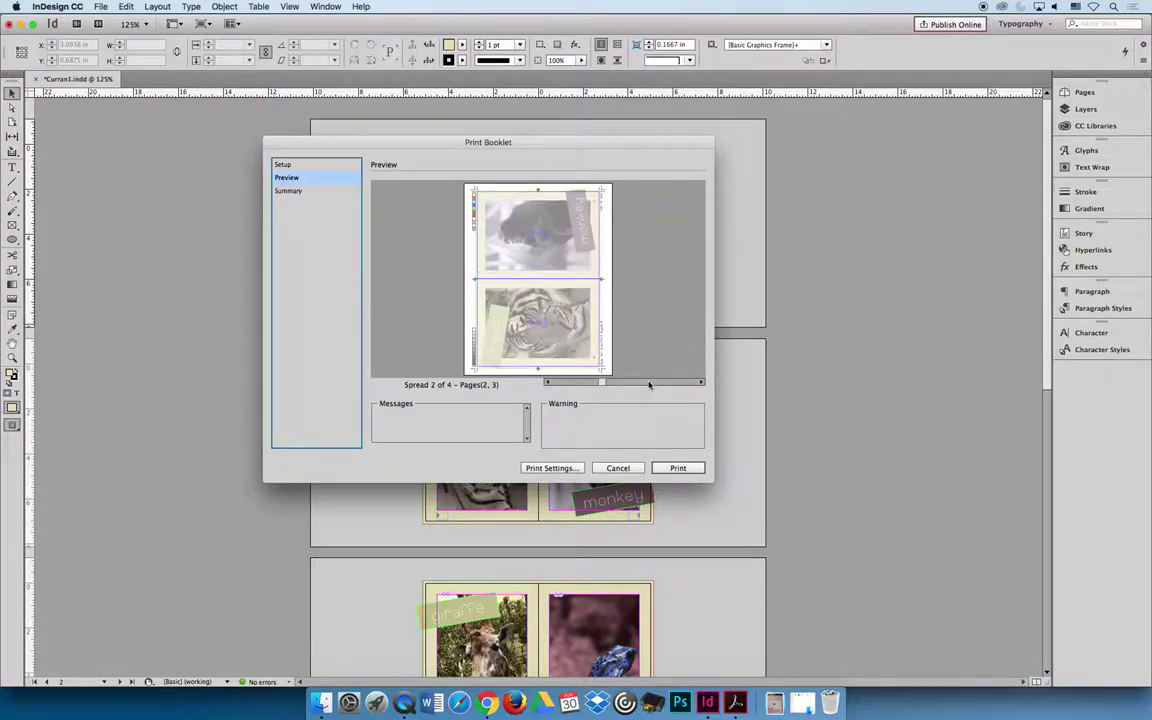
left_click(653, 383)
- Set the booklet type back to 2-up Saddle Stitch and preview it
left_click(284, 164)
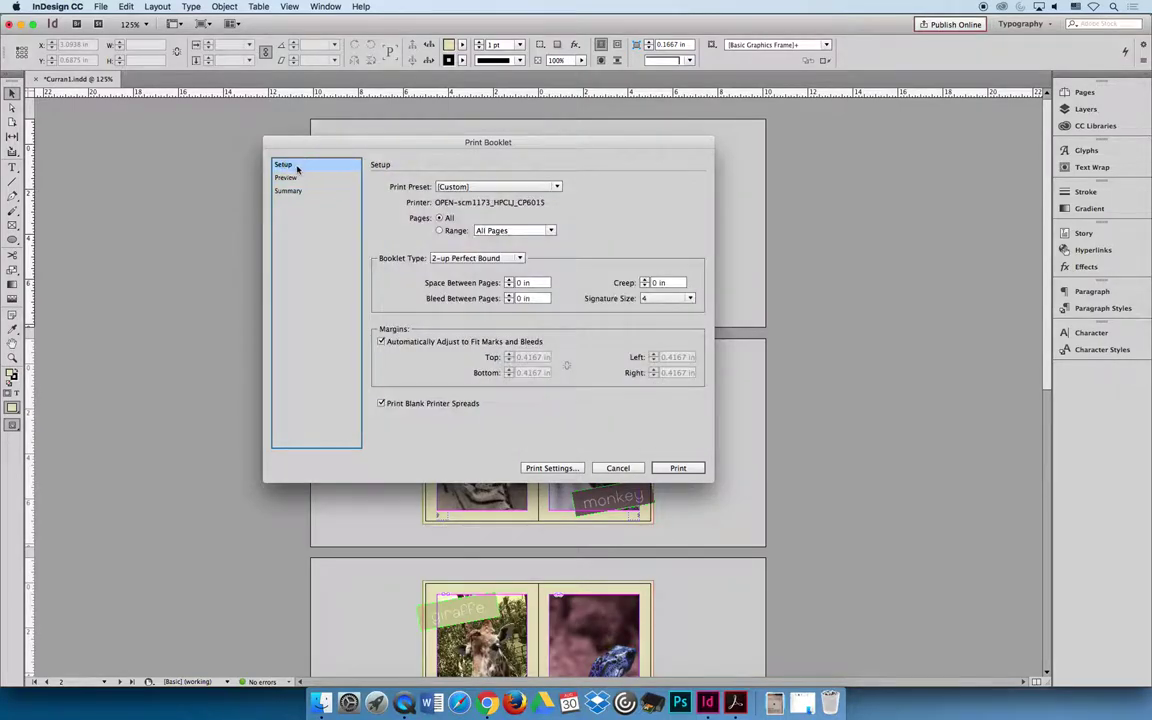
left_click(478, 258)
left_click(476, 271)
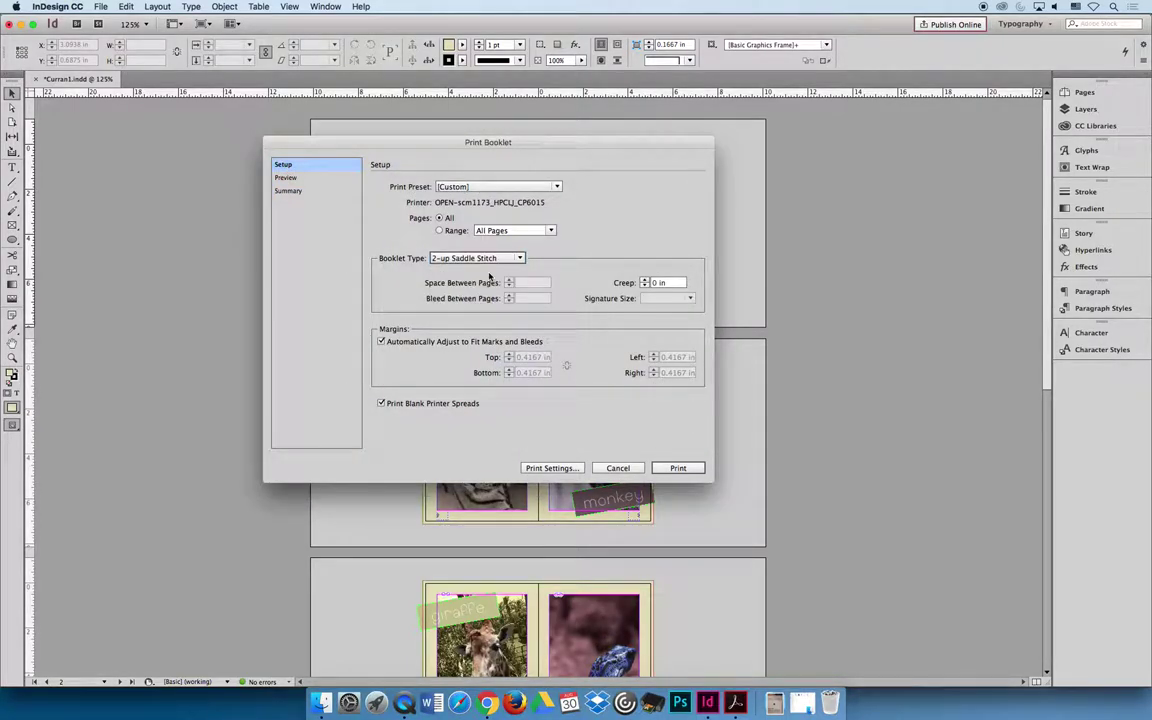
left_click(283, 176)
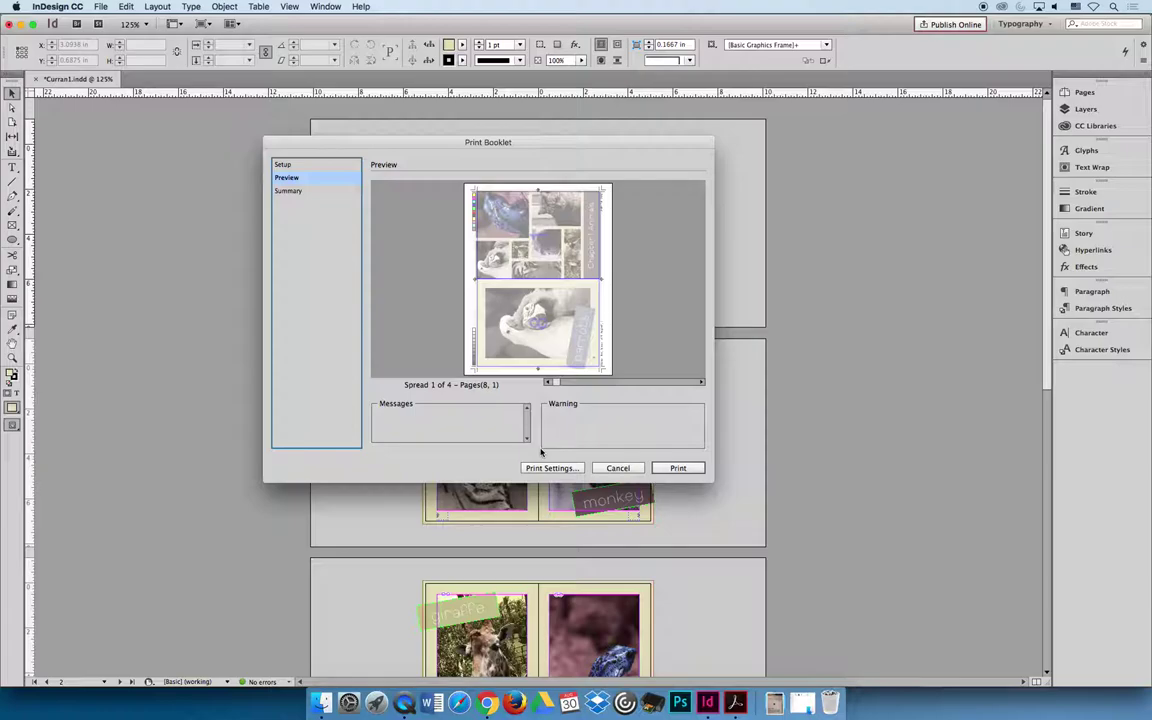
- Open the macOS system Print sheet for the HP CP6015 printer from Print Settings
left_click(546, 468)
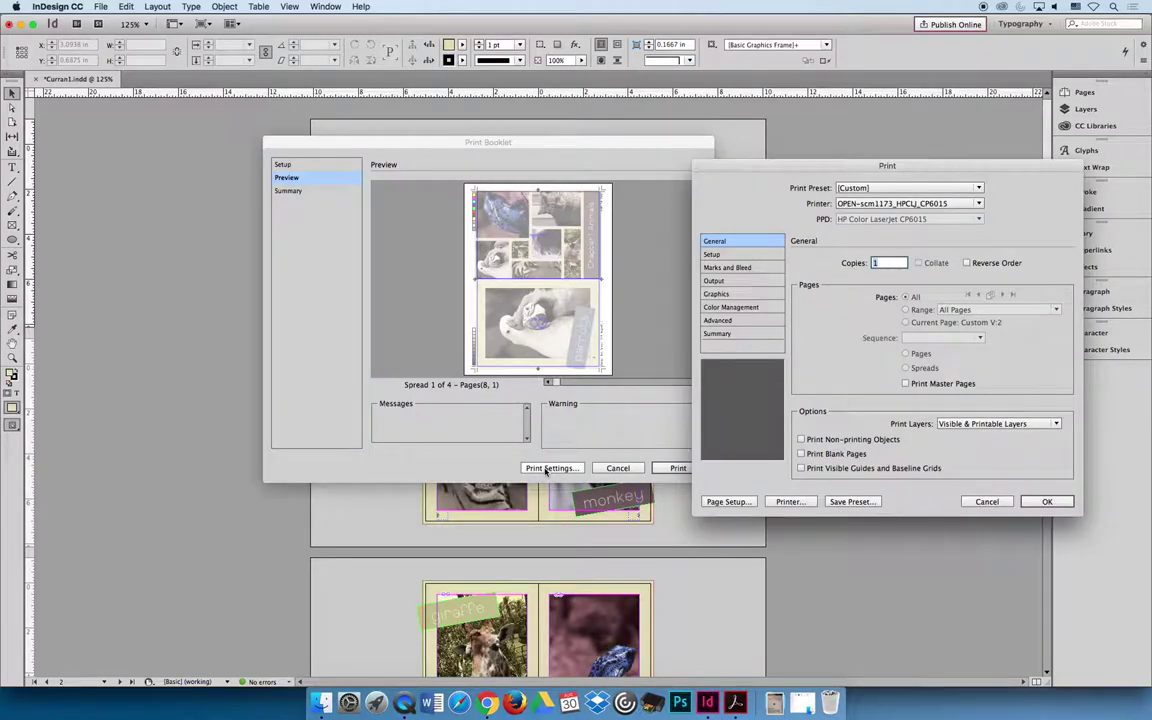
left_click(792, 502)
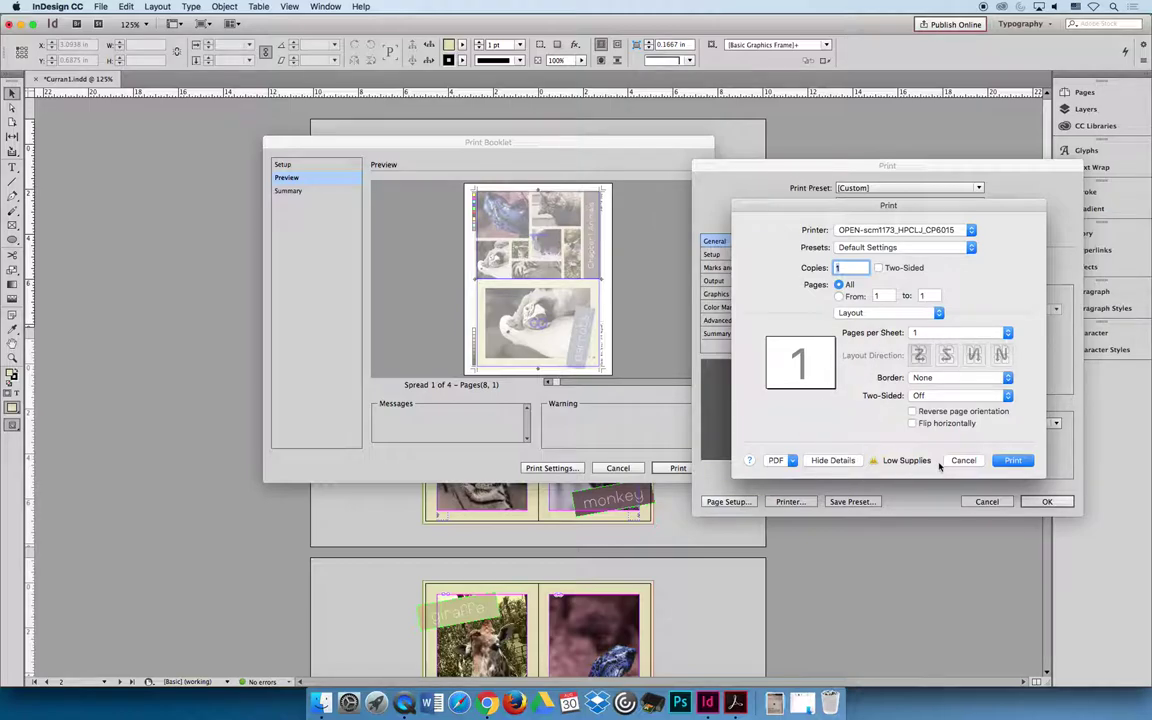
- Enable two-sided printing with short-edge binding in the system options and return to InDesign's Print dialog
left_click(833, 460)
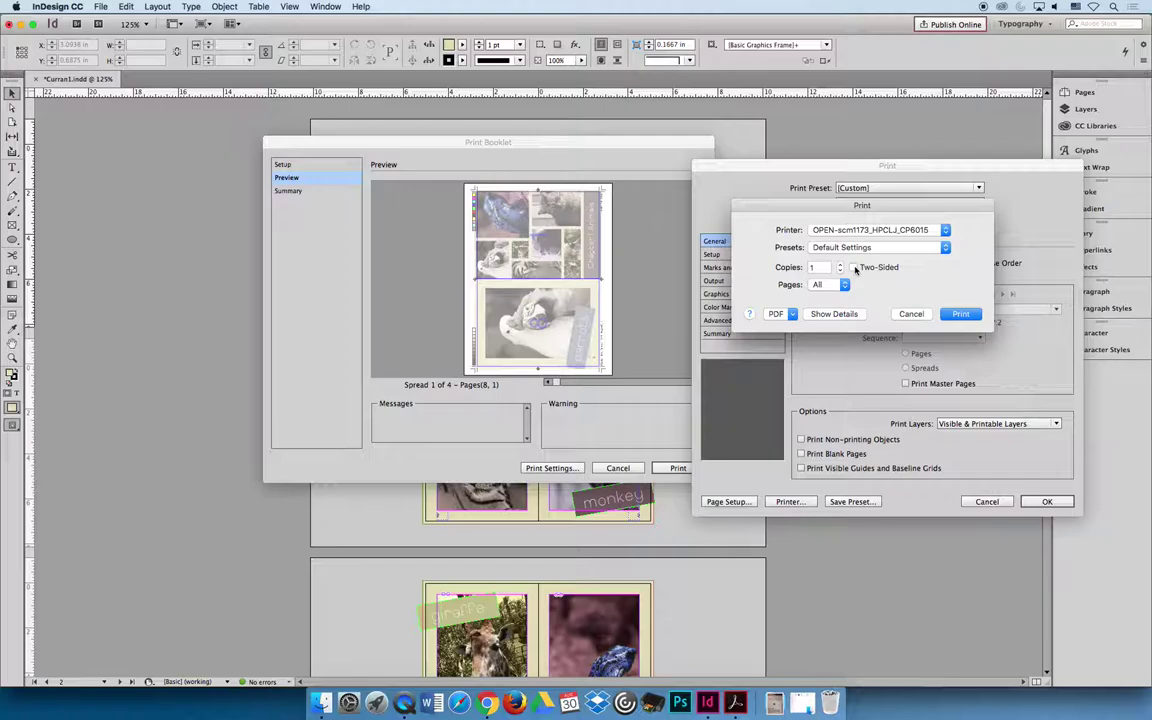
left_click(853, 268)
left_click(834, 314)
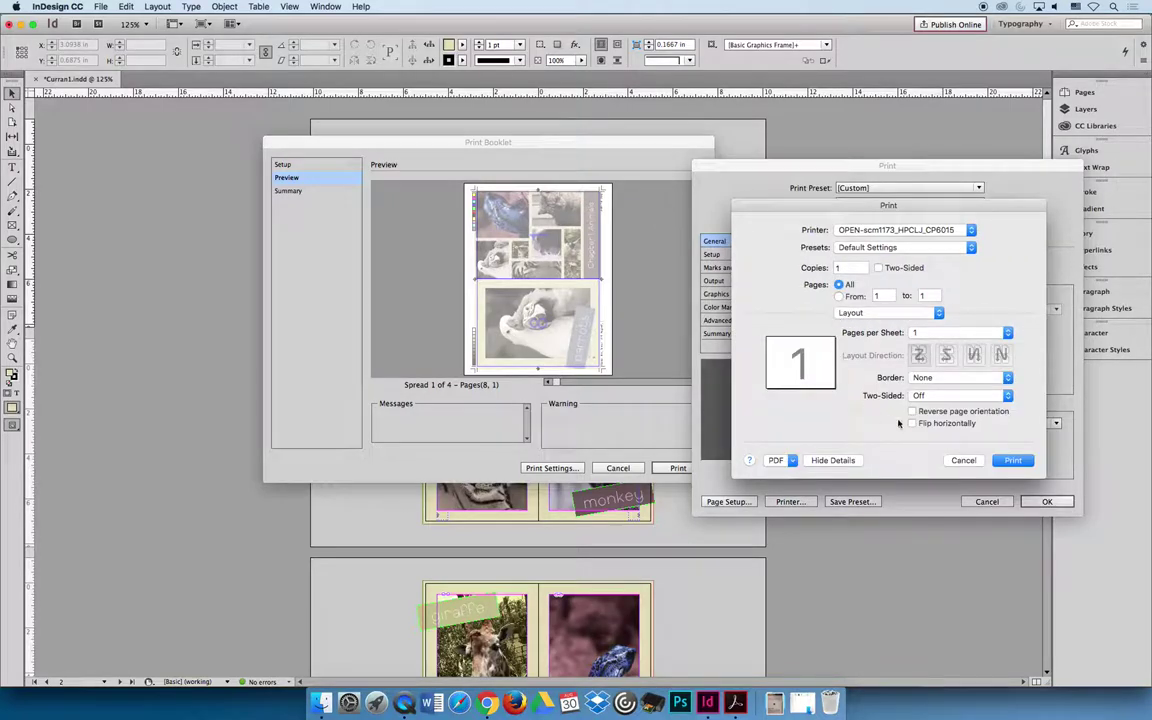
left_click(986, 396)
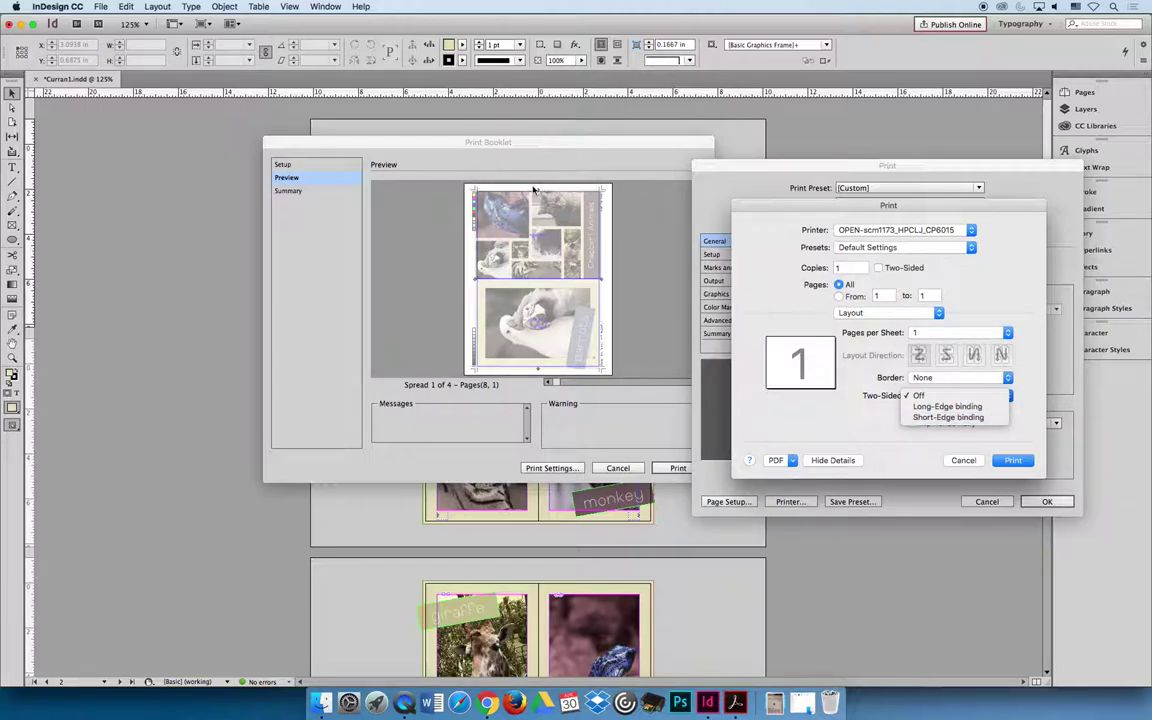
left_click(950, 417)
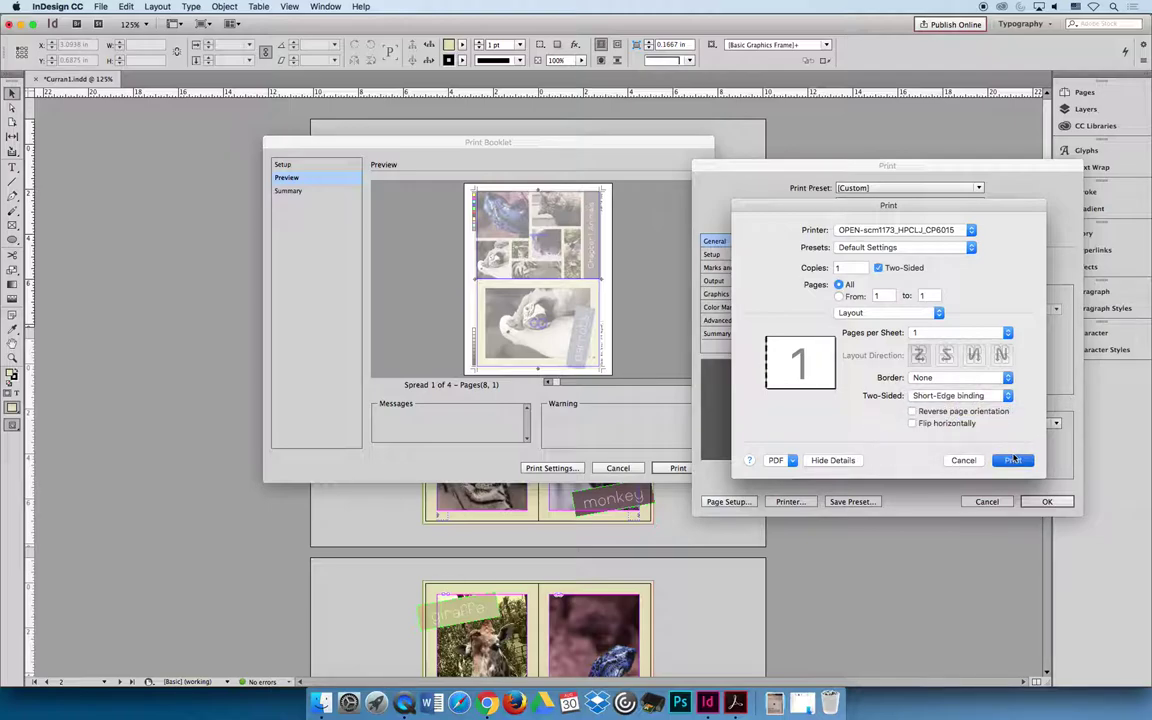
left_click(960, 461)
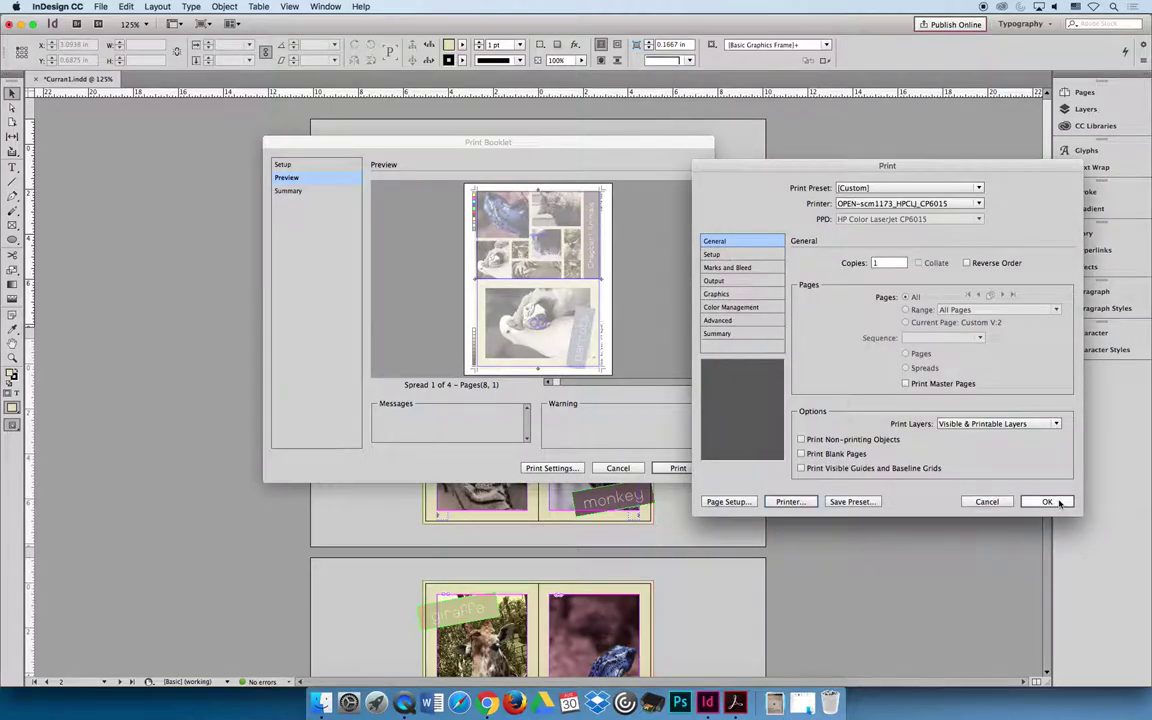
left_click(1059, 503)
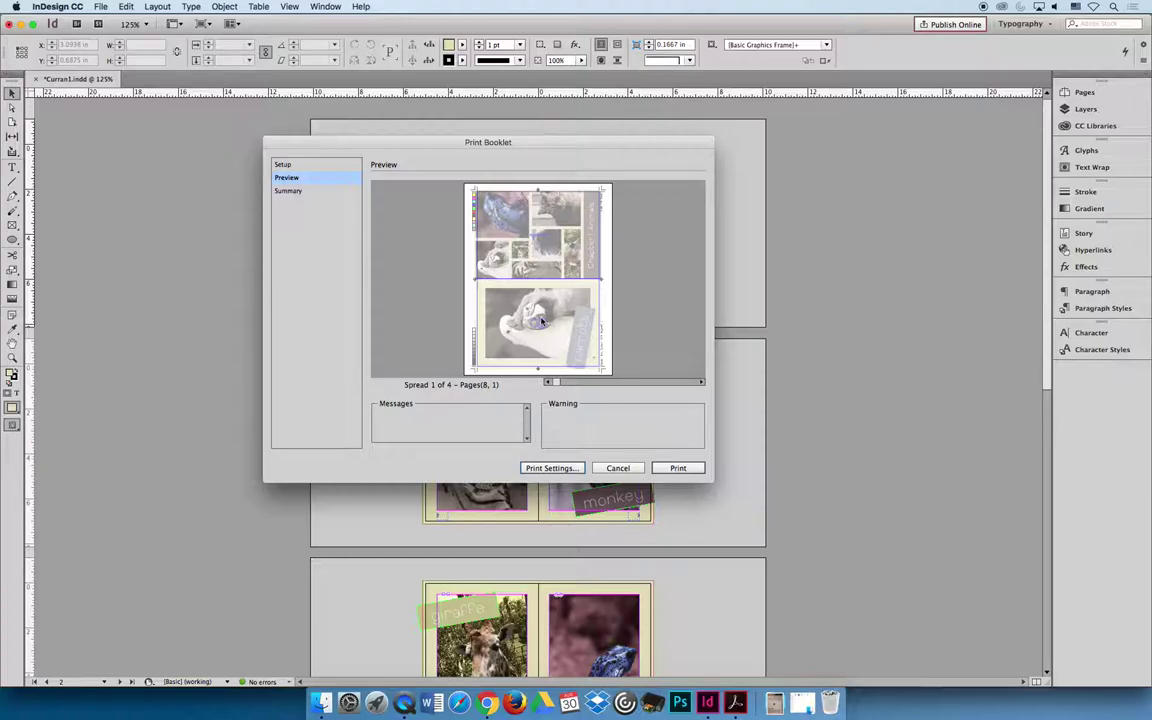
- Page through all four booklet preview spreads, then cancel printing and minimize InDesign
double_click(701, 383)
left_click(547, 383)
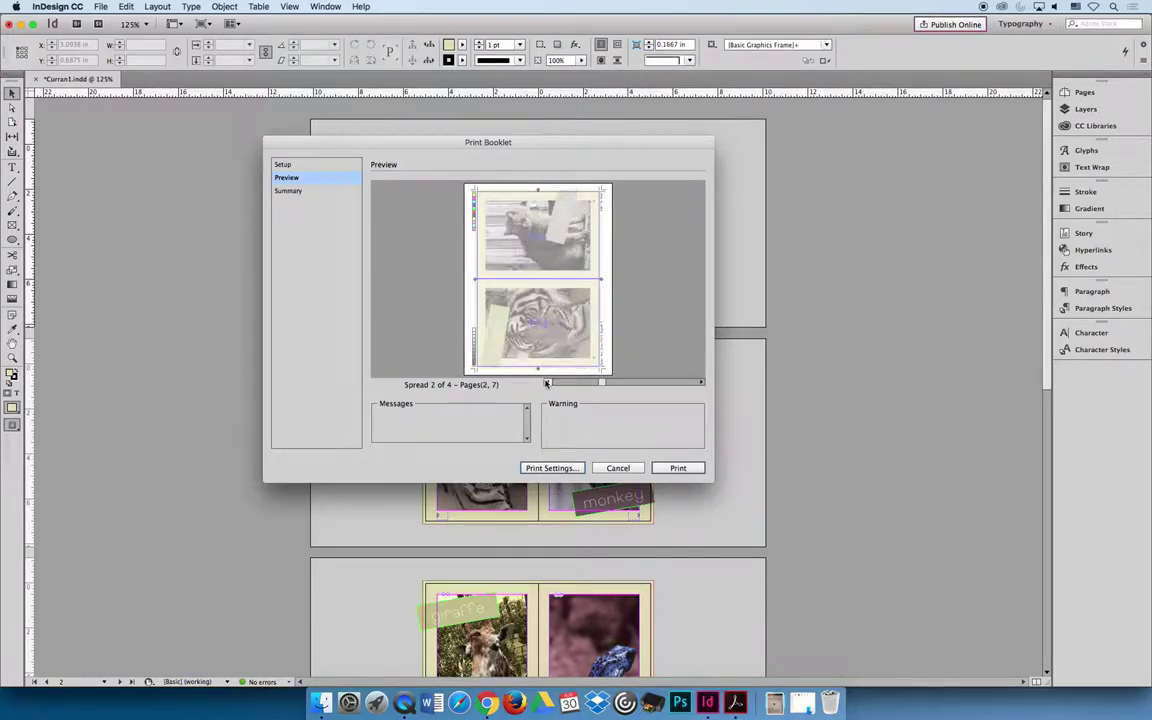
left_click(701, 383)
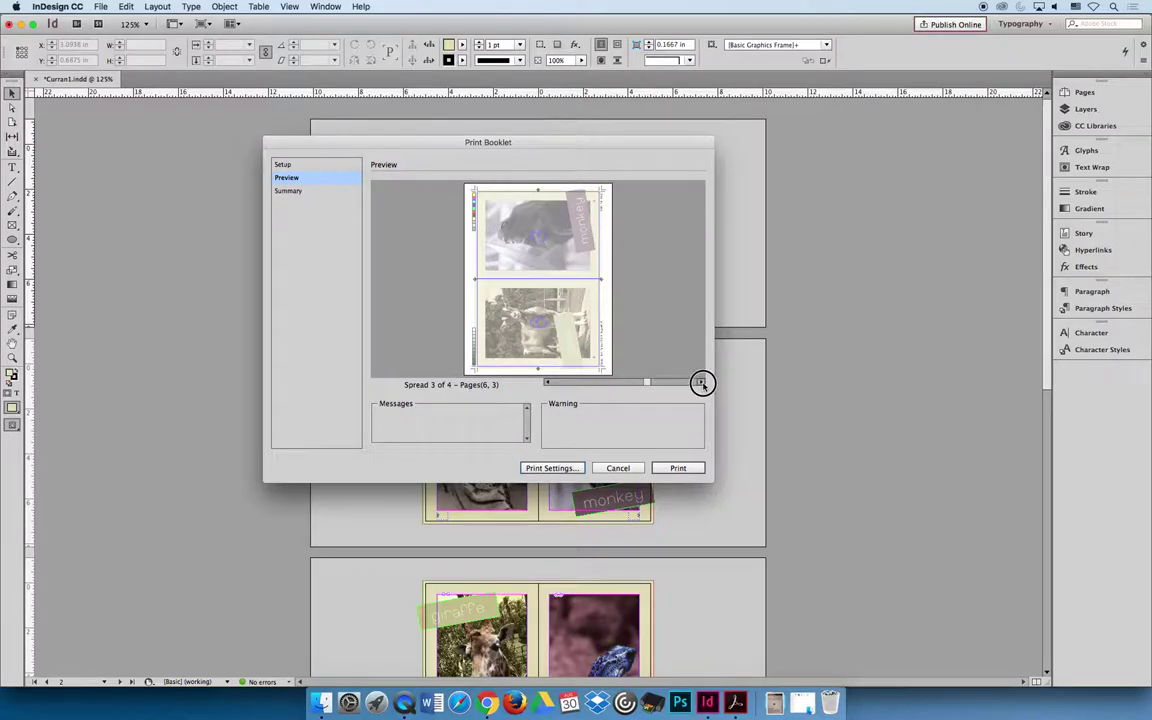
left_click(701, 383)
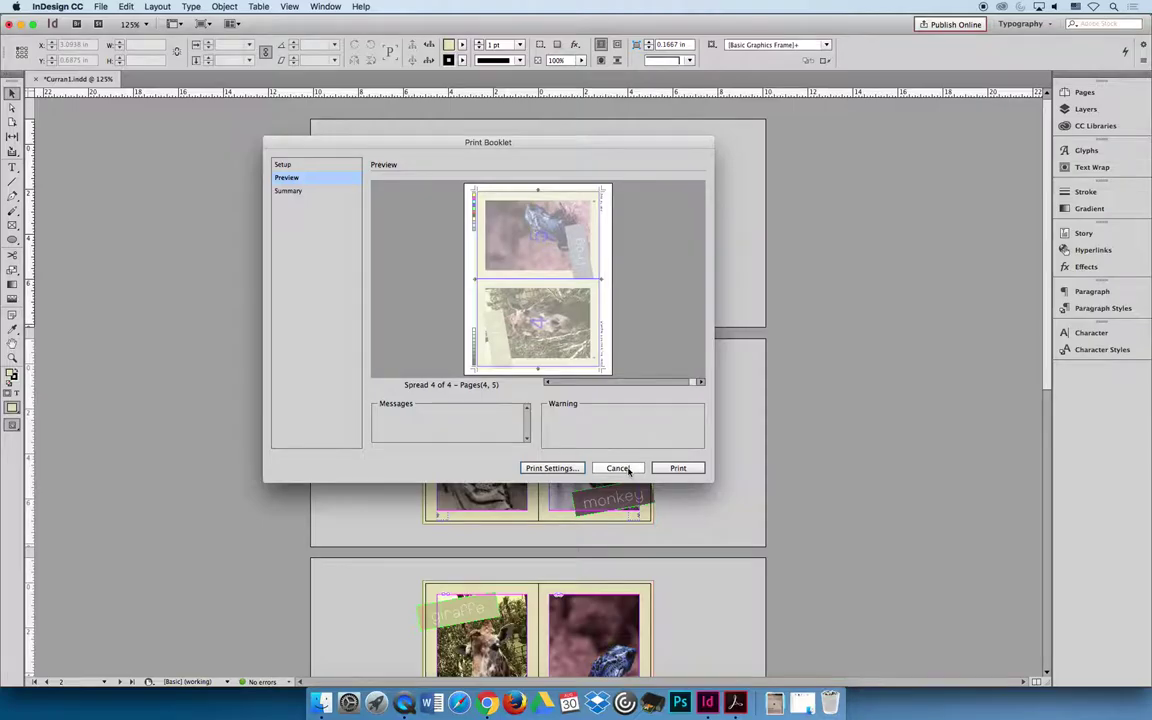
left_click(618, 468)
left_click(21, 23)
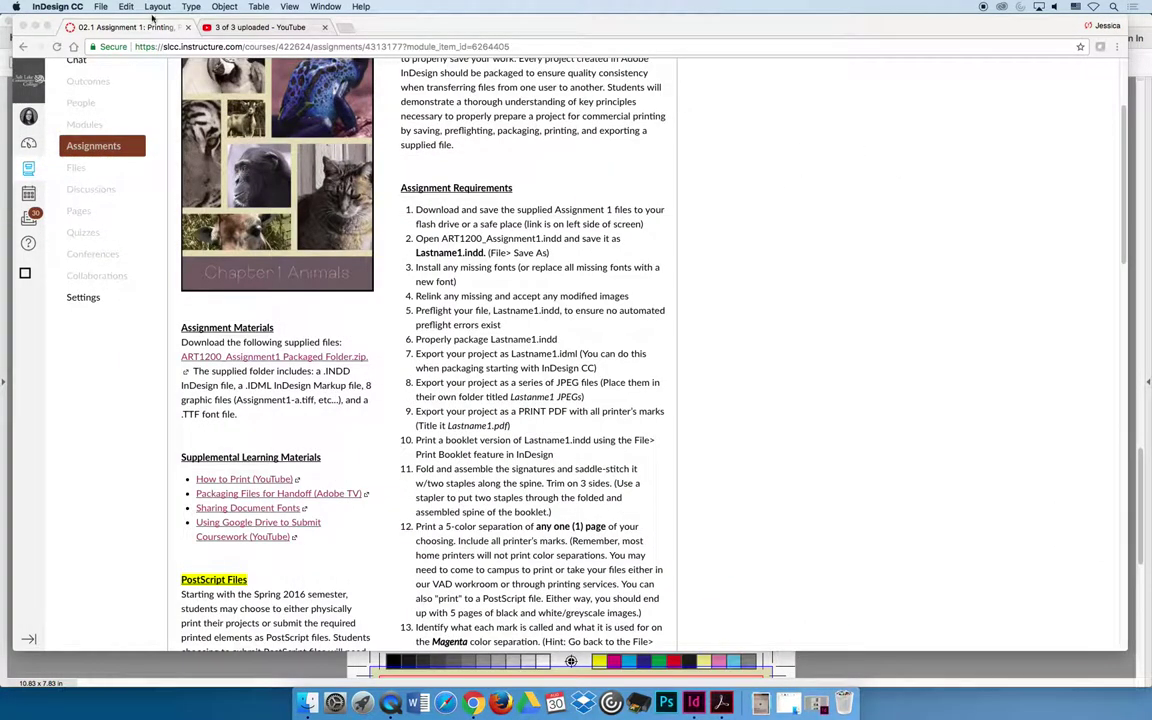
- Bring up Curran1.pdf in Acrobat and scroll to the printer's marks and colour bars above the goat/cat spread
left_click(33, 27)
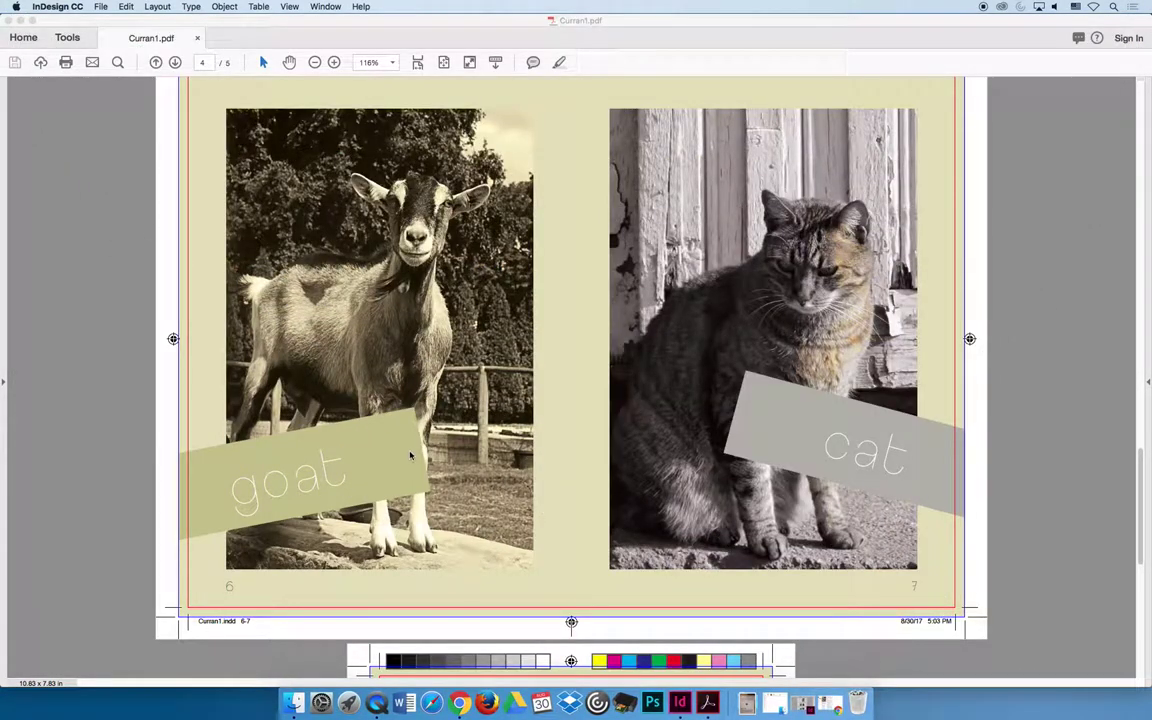
left_click(1138, 497)
left_click_drag(1138, 497, 1141, 462)
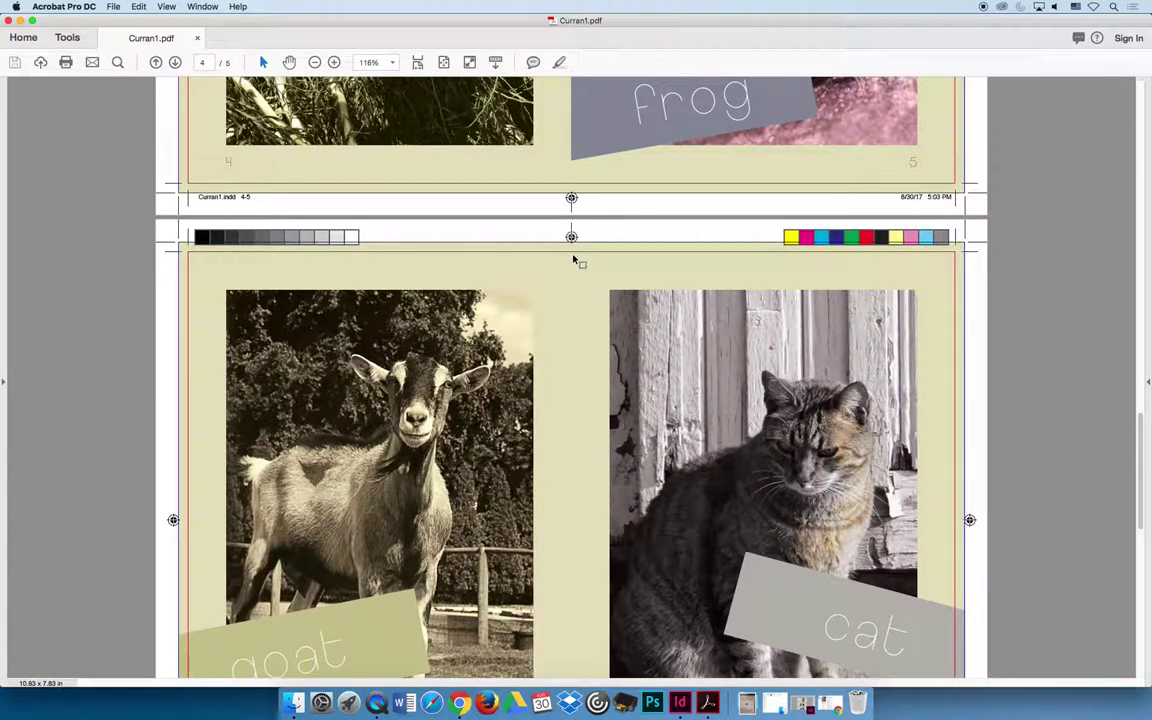
mouse_move(1141, 432)
left_mouse_down()
mouse_move(1139, 527)
mouse_move(1135, 438)
left_mouse_up()
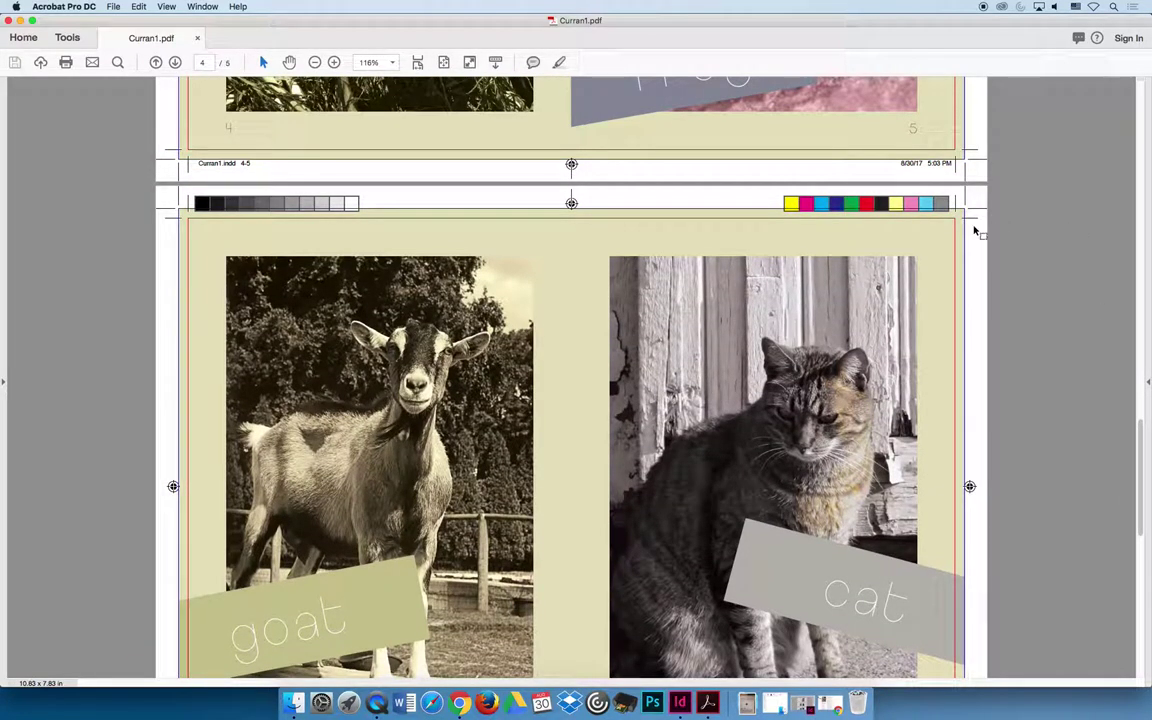